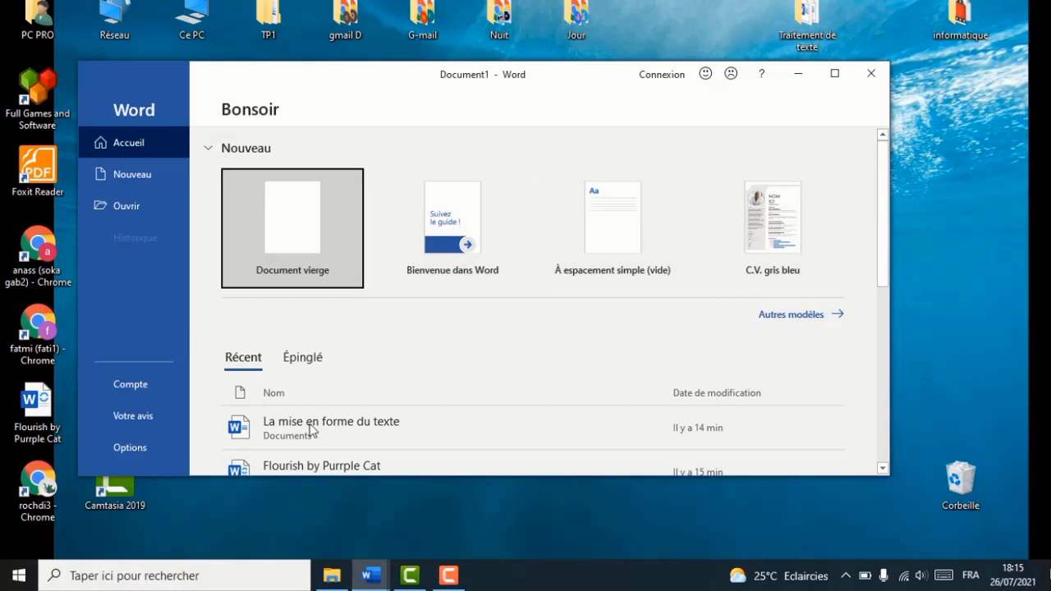
Maximize the Word window and create a blank document, ready for text entry on its first line.
{"action": "left_click", "coordinate": [834, 75]}
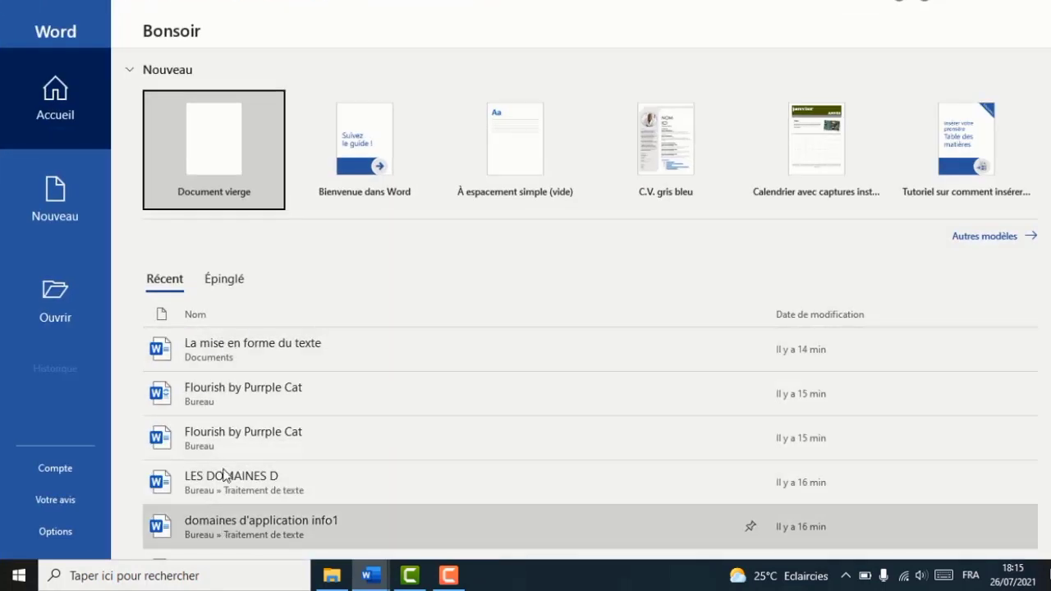
{"action": "left_click", "coordinate": [216, 136]}
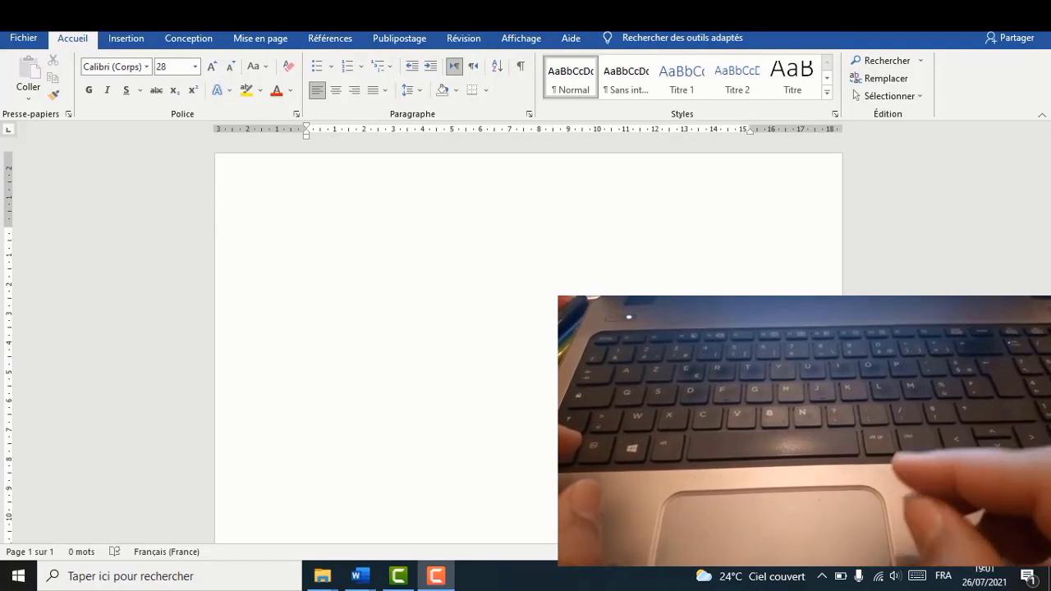
{"action": "left_click", "coordinate": [393, 306]}
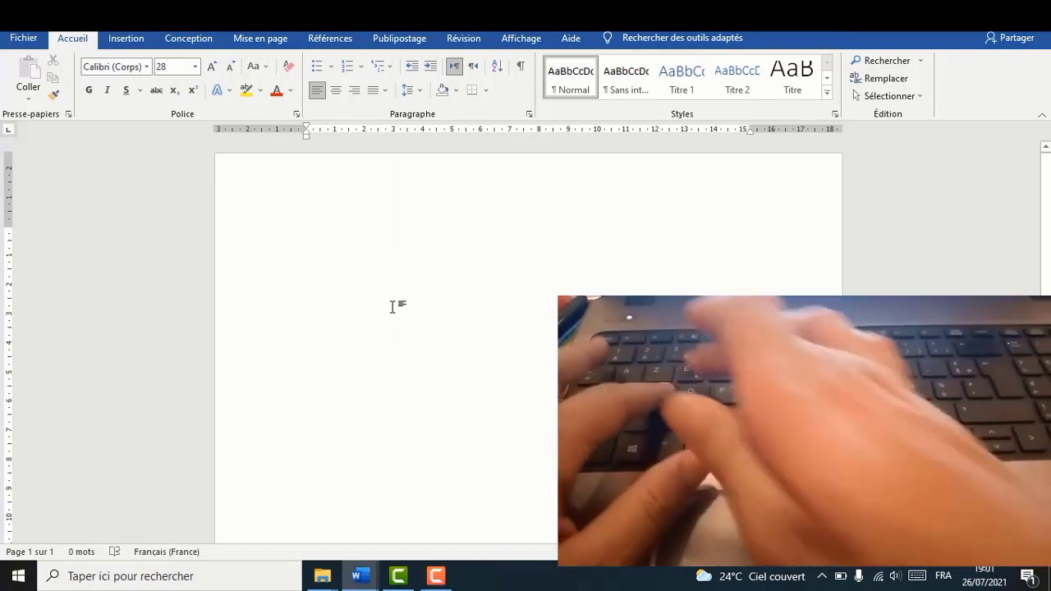
Write "Les domaines d" on the first line of the blank document.
{"action": "type", "text": "Ies"}
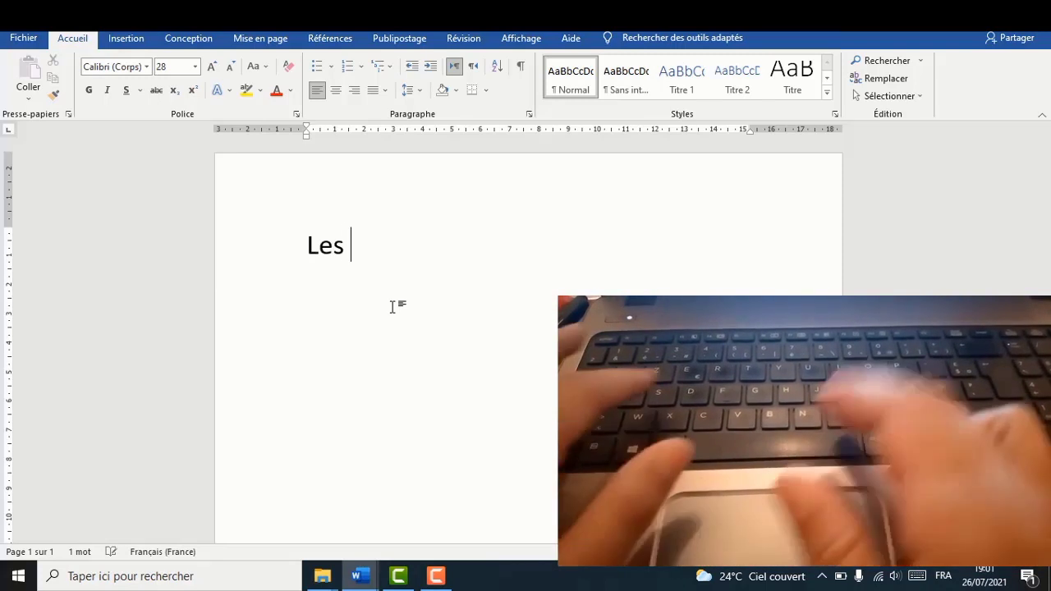
{"action": "type", "text": " d"}
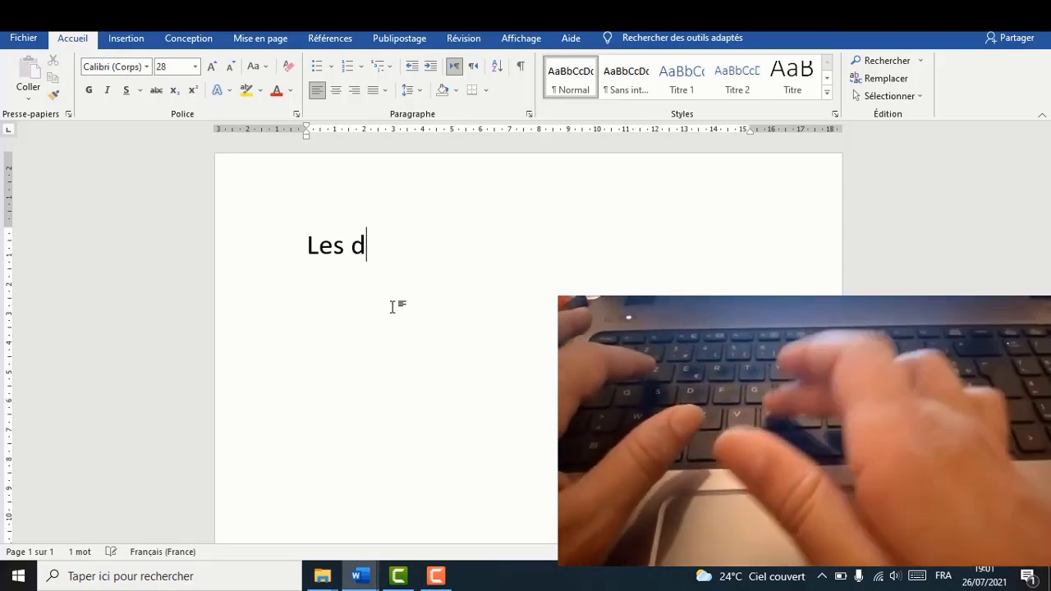
{"action": "type", "text": "omaib"}
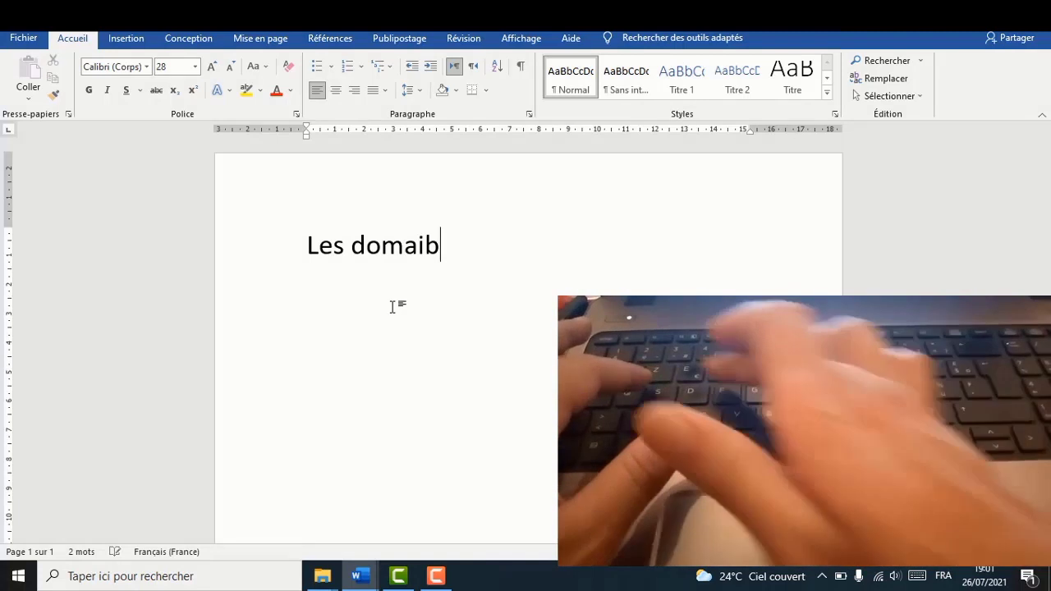
{"action": "key", "text": "BackSpace"}
{"action": "type", "text": "nes d"}
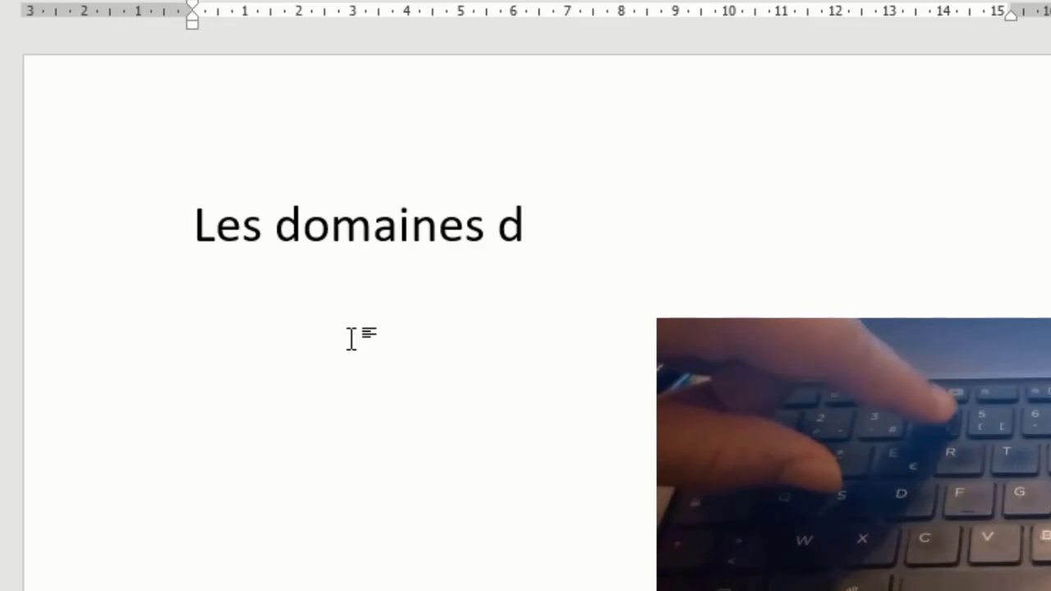
Add a run of apostrophes after "Les domaines d" and delete all but one.
{"action": "type", "text": "'''"}
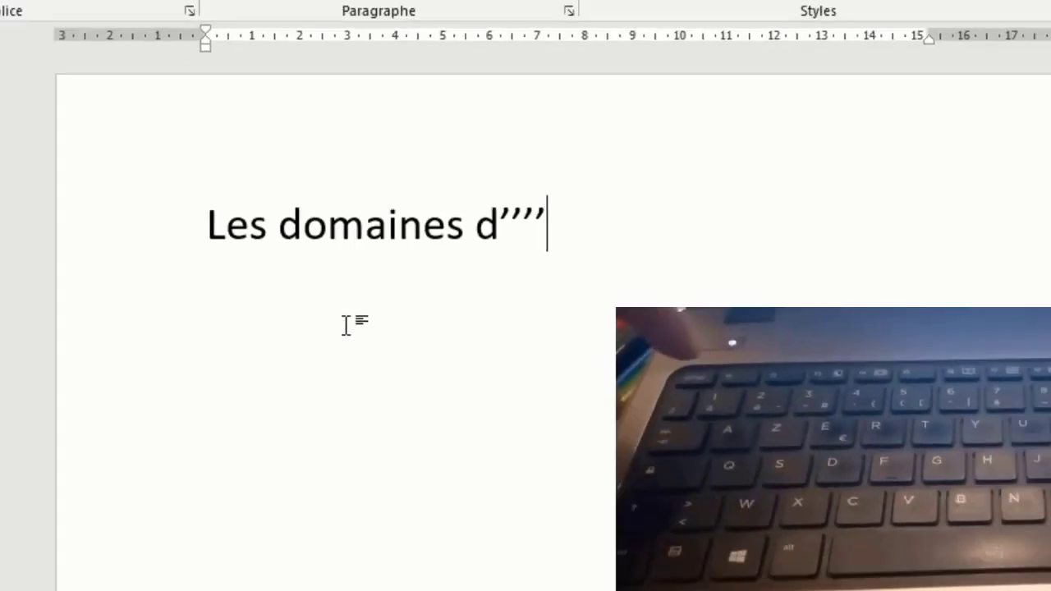
{"action": "type", "text": "'''"}
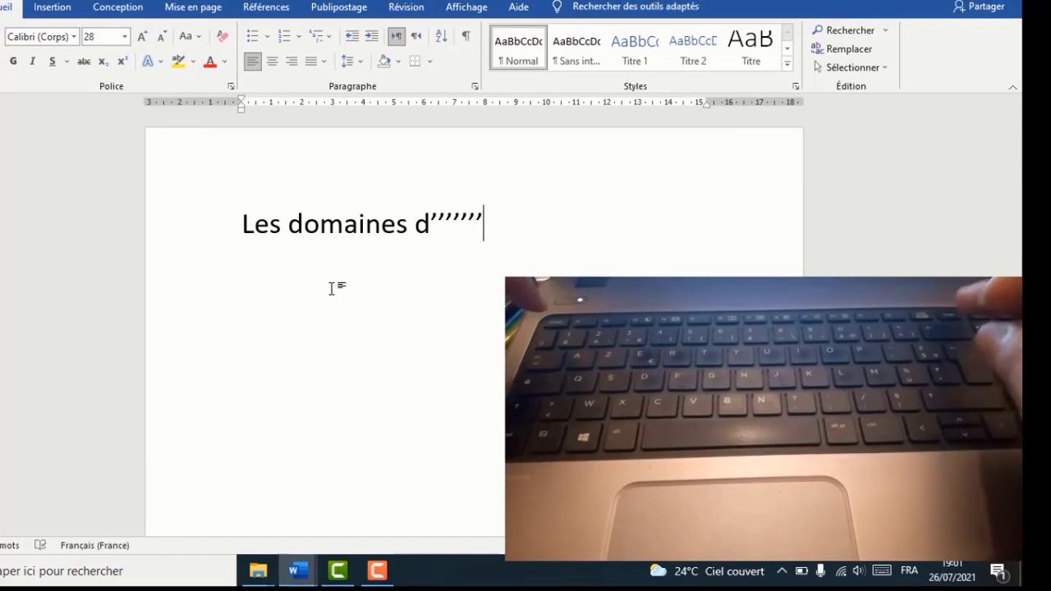
{"action": "key", "text": "BackSpace"}
{"action": "key", "text": "BackSpace"}
{"action": "key", "text": "BackSpace"}
{"action": "key", "text": "BackSpace"}
{"action": "key", "text": "BackSpace"}
{"action": "key", "text": "BackSpace"}
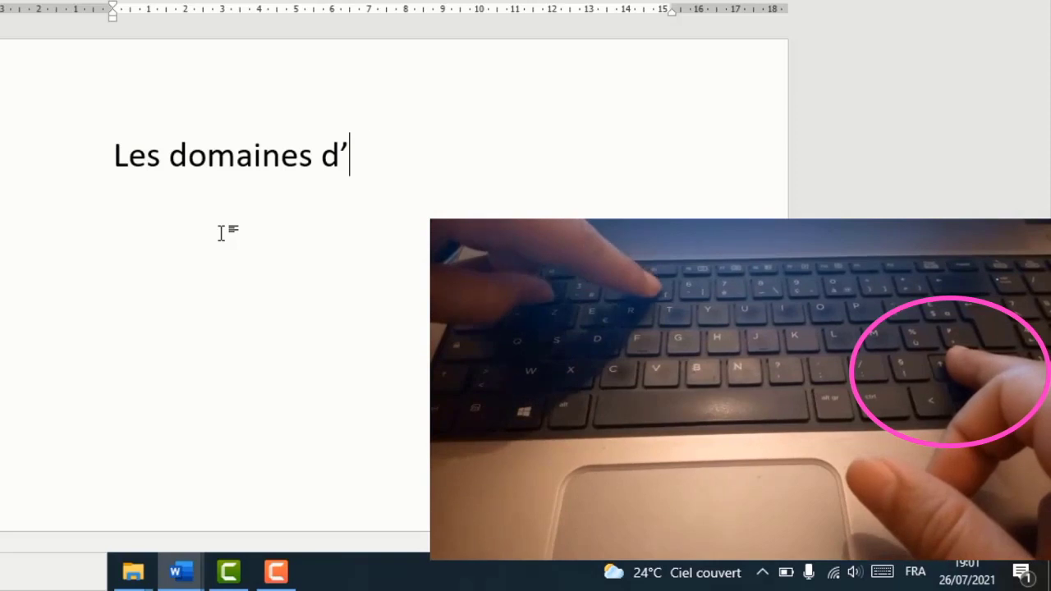
Enter the digits 345678 after the apostrophe and erase them.
{"action": "type", "text": "345"}
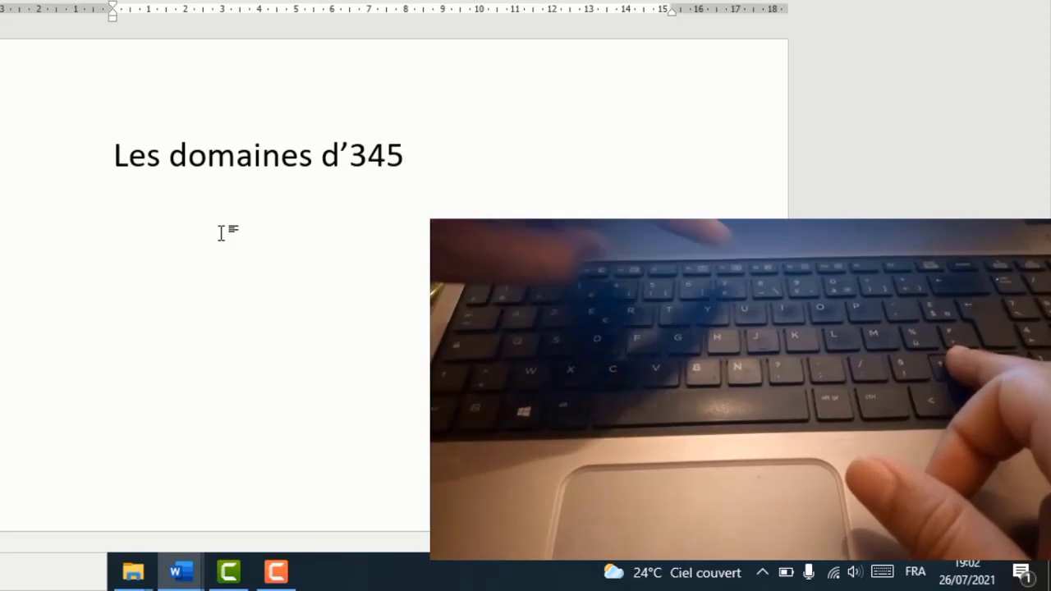
{"action": "type", "text": "678"}
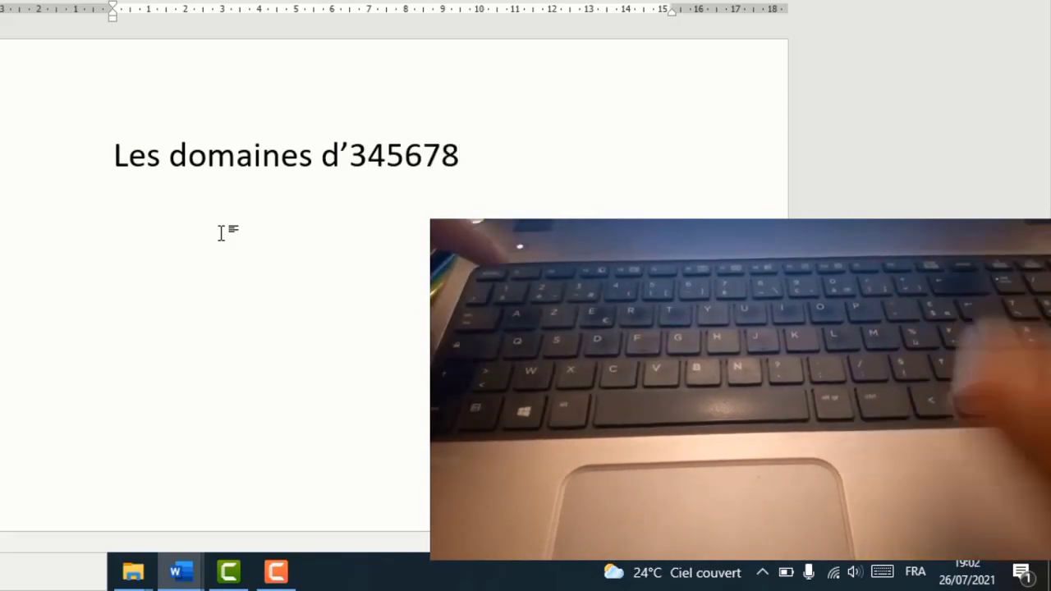
{"action": "key", "text": "BackSpace"}
{"action": "key", "text": "BackSpace"}
{"action": "key", "text": "BackSpace"}
{"action": "key", "text": "BackSpace"}
{"action": "key", "text": "BackSpace"}
{"action": "key", "text": "BackSpace"}
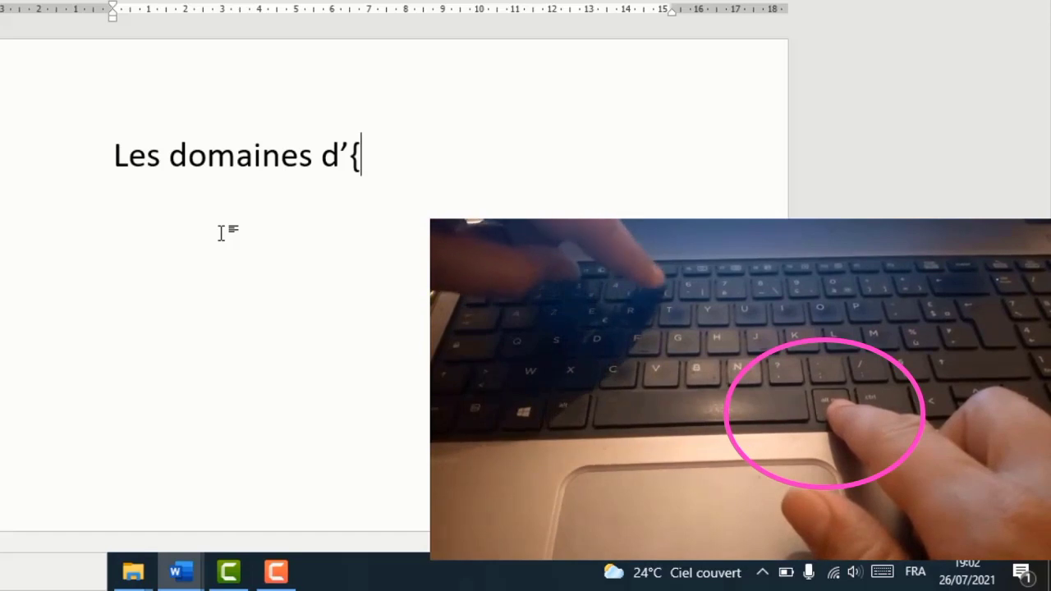
Enter the symbols {[@ after the apostrophe and erase everything back to "Les domaines".
{"action": "type", "text": "["}
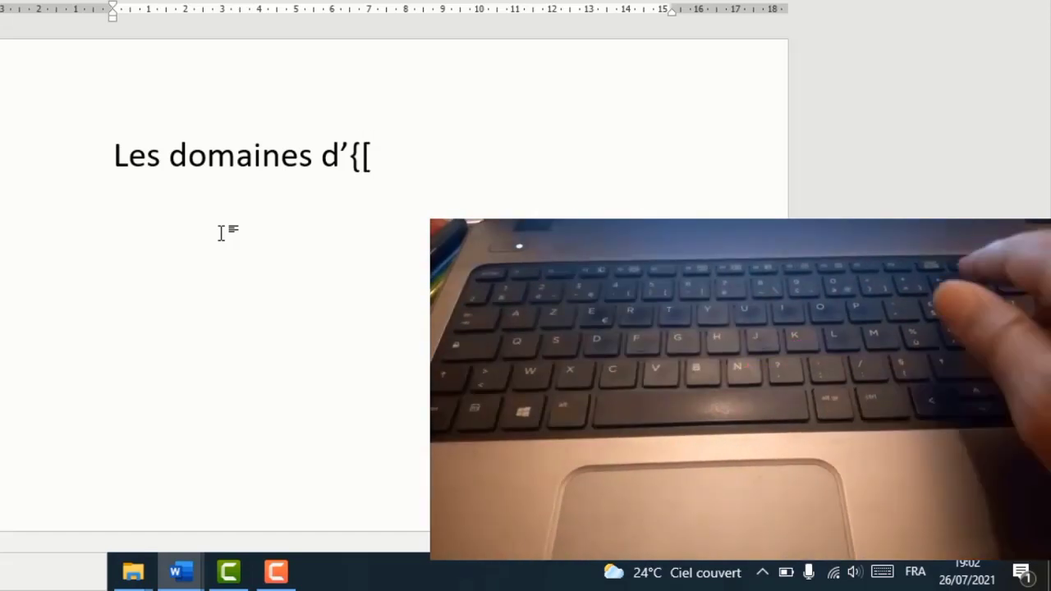
{"action": "type", "text": "@"}
{"action": "key", "text": "BackSpace"}
{"action": "key", "text": "BackSpace"}
{"action": "key", "text": "BackSpace"}
{"action": "key", "text": "BackSpace"}
{"action": "key", "text": "BackSpace"}
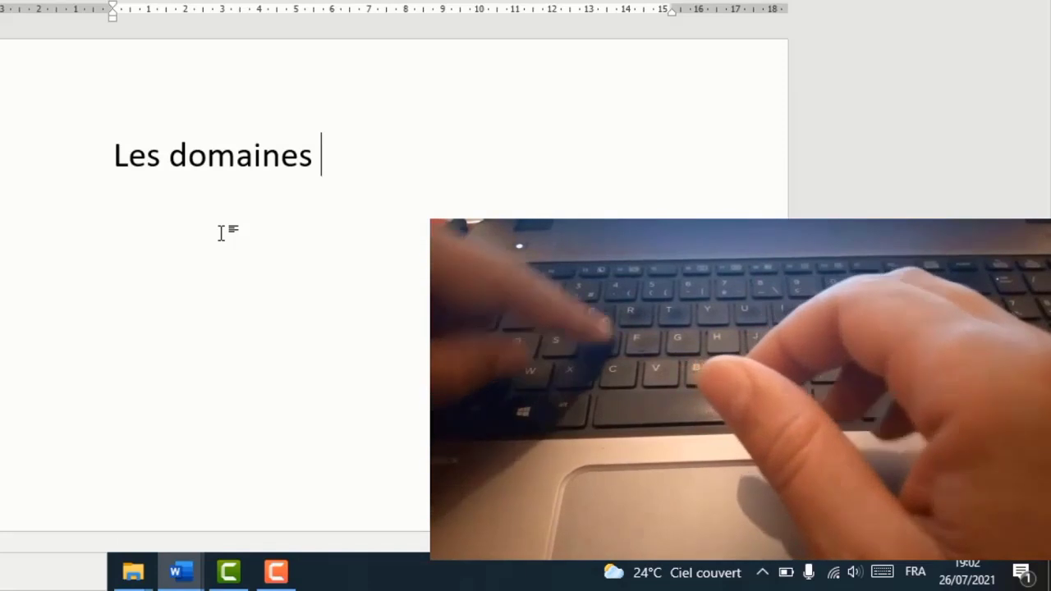
Continue the title after "Les domaines" with "d’application de".
{"action": "type", "text": "d"}
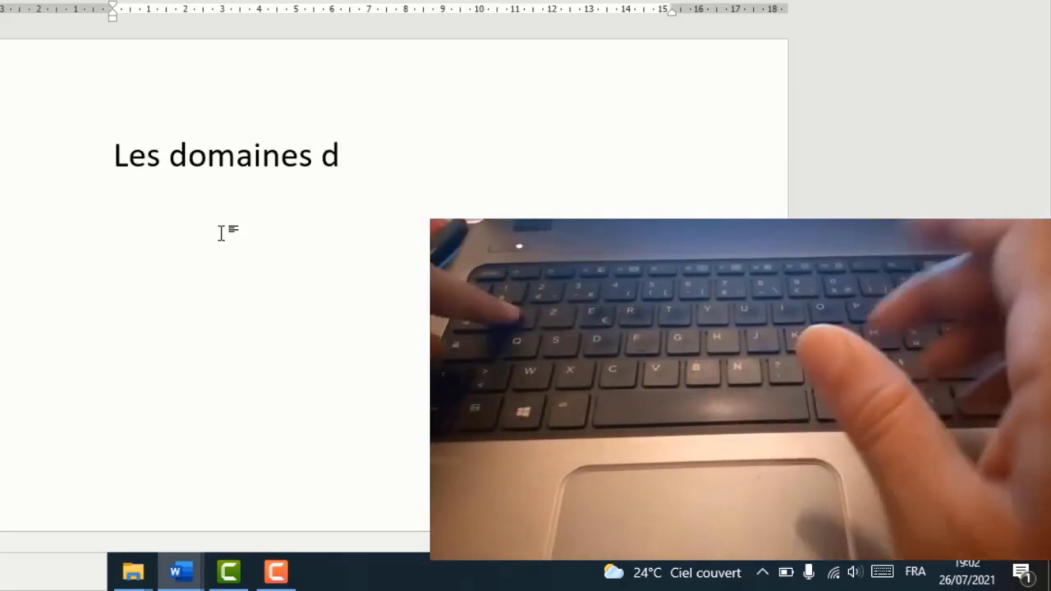
{"action": "type", "text": "’ap"}
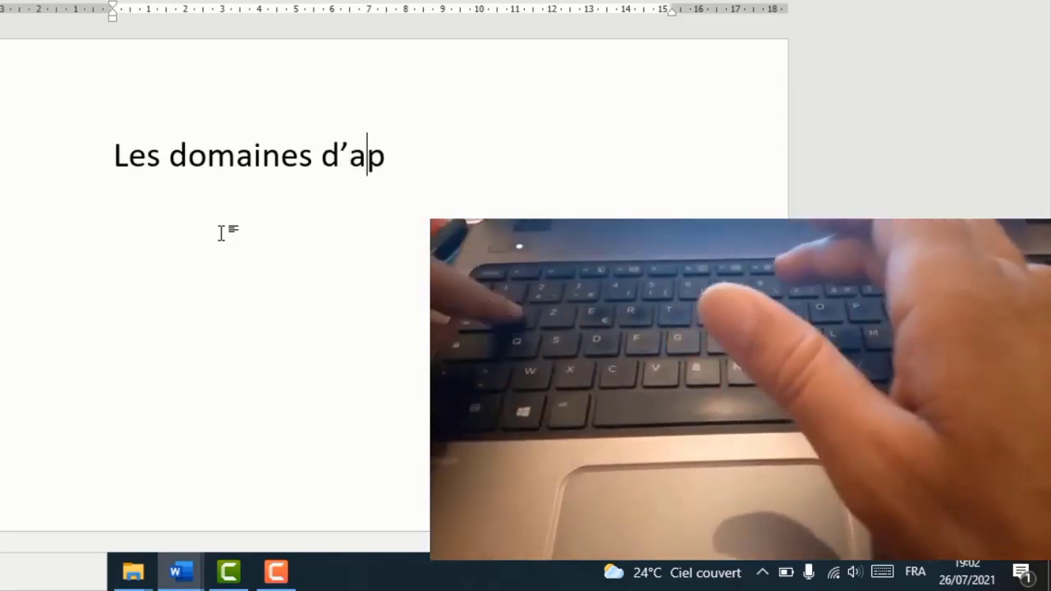
{"action": "type", "text": "plicat"}
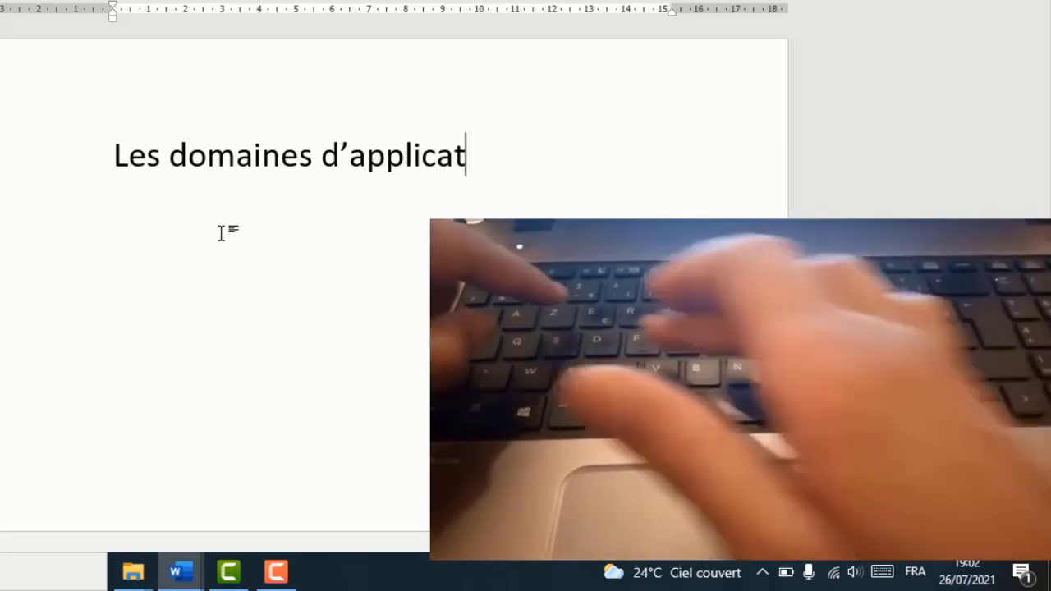
{"action": "type", "text": "ion "}
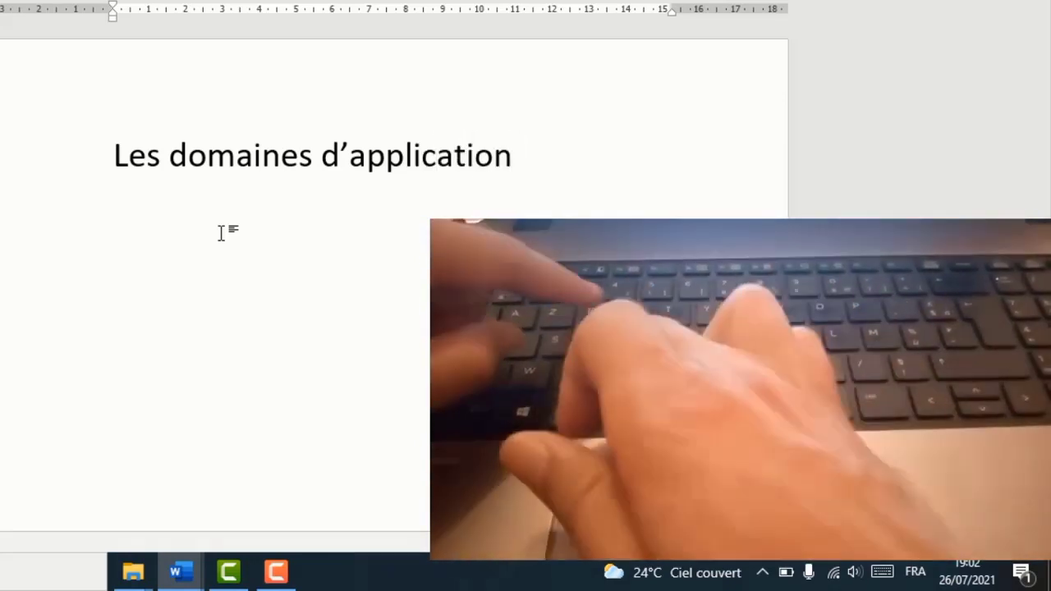
{"action": "type", "text": "de "}
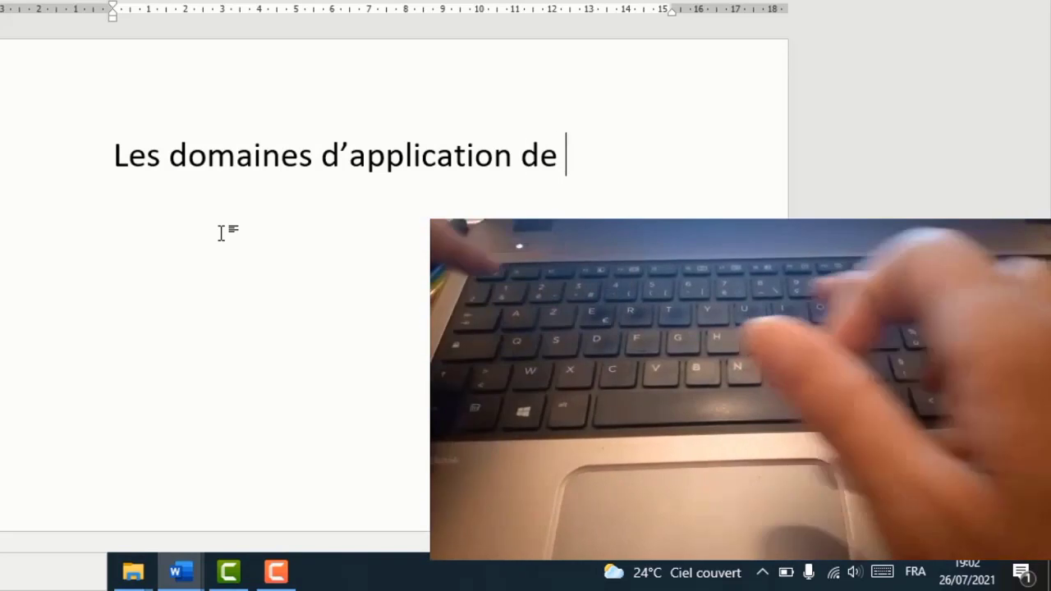
Complete the title with "l’informatique." and start a new paragraph below it.
{"action": "type", "text": "l'i"}
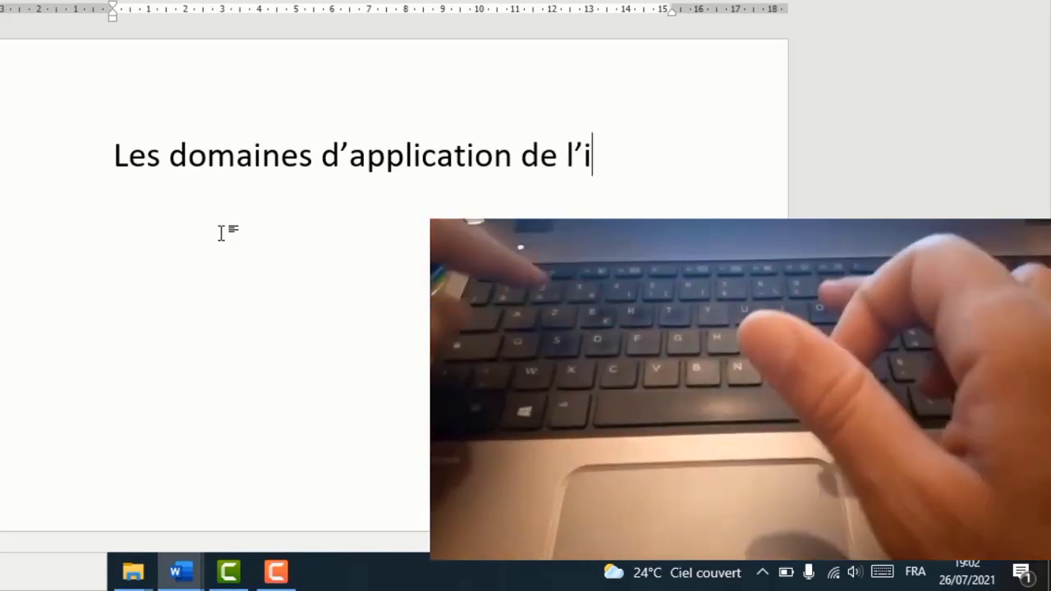
{"action": "type", "text": "nfor"}
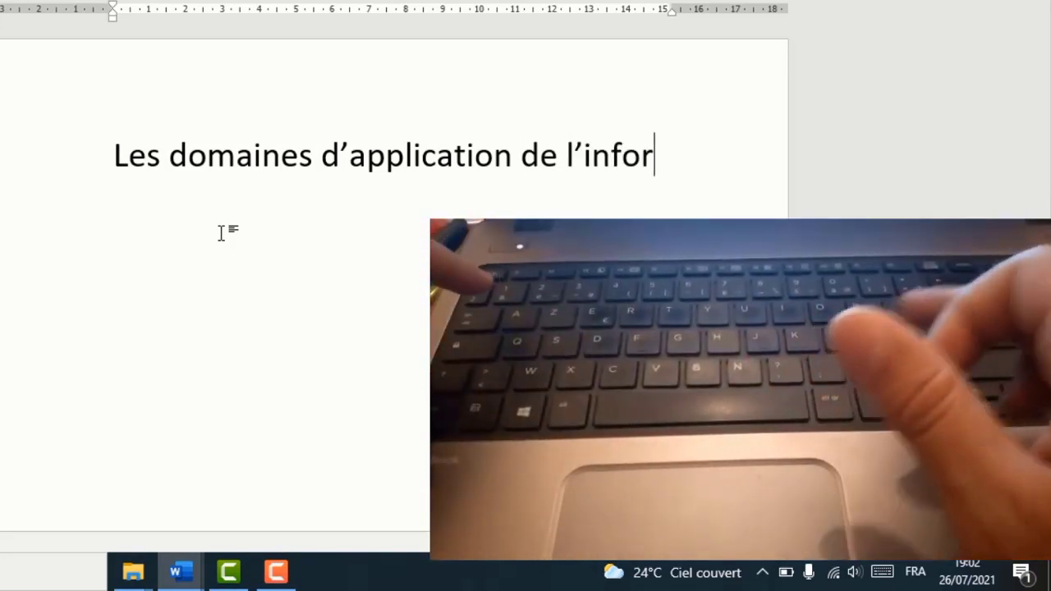
{"action": "type", "text": "m"}
{"action": "key", "text": "BackSpace"}
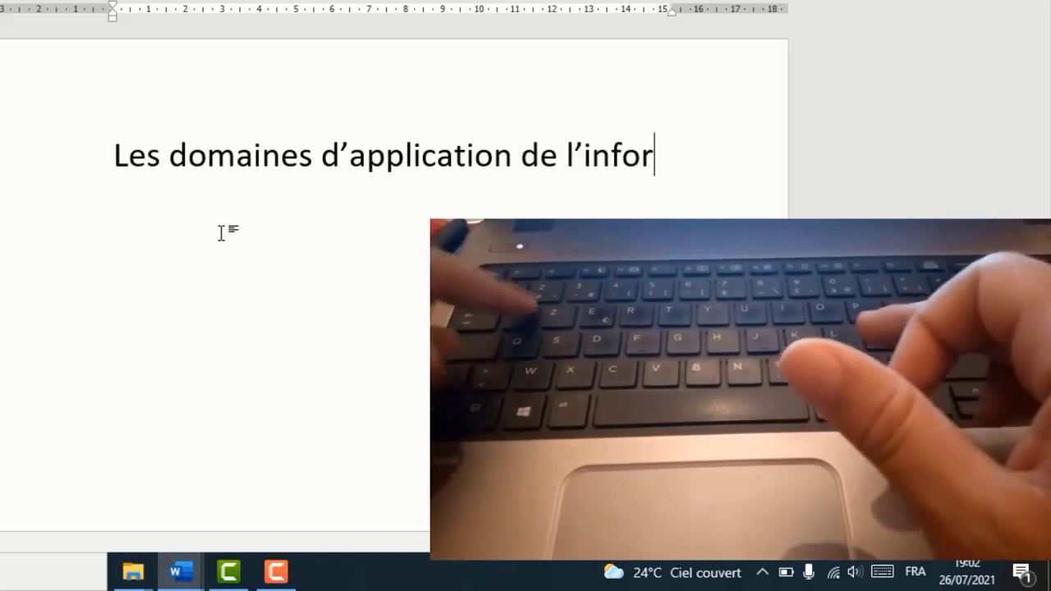
{"action": "type", "text": "a"}
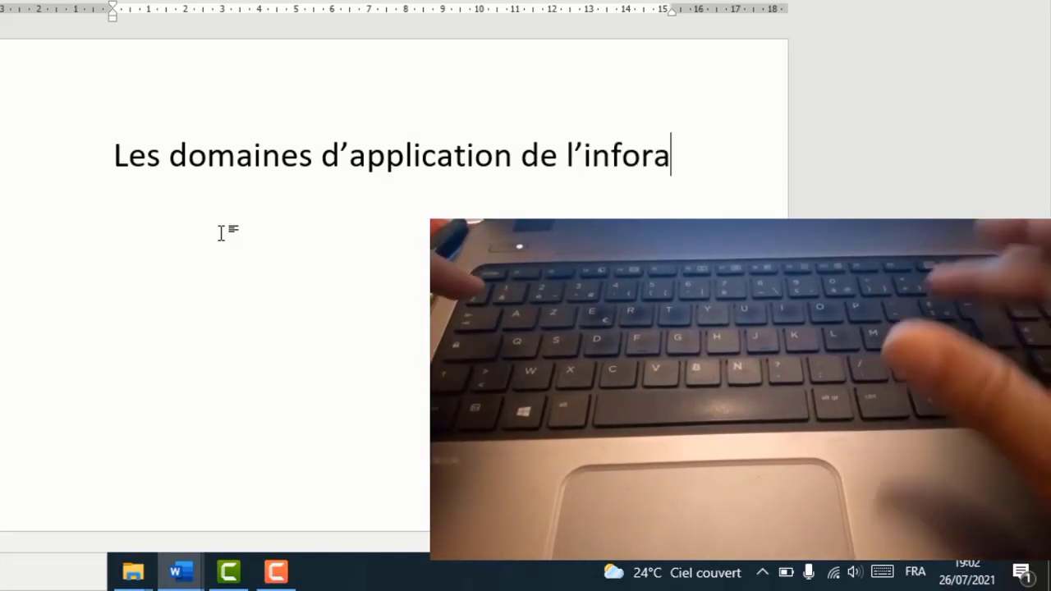
{"action": "key", "text": "BackSpace"}
{"action": "type", "text": "m"}
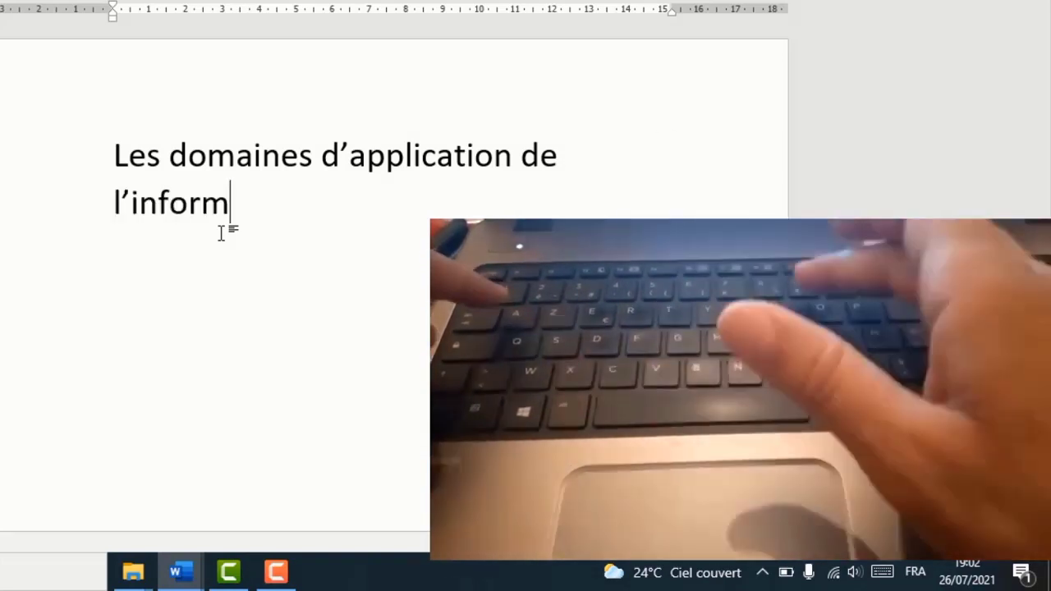
{"action": "type", "text": "ati"}
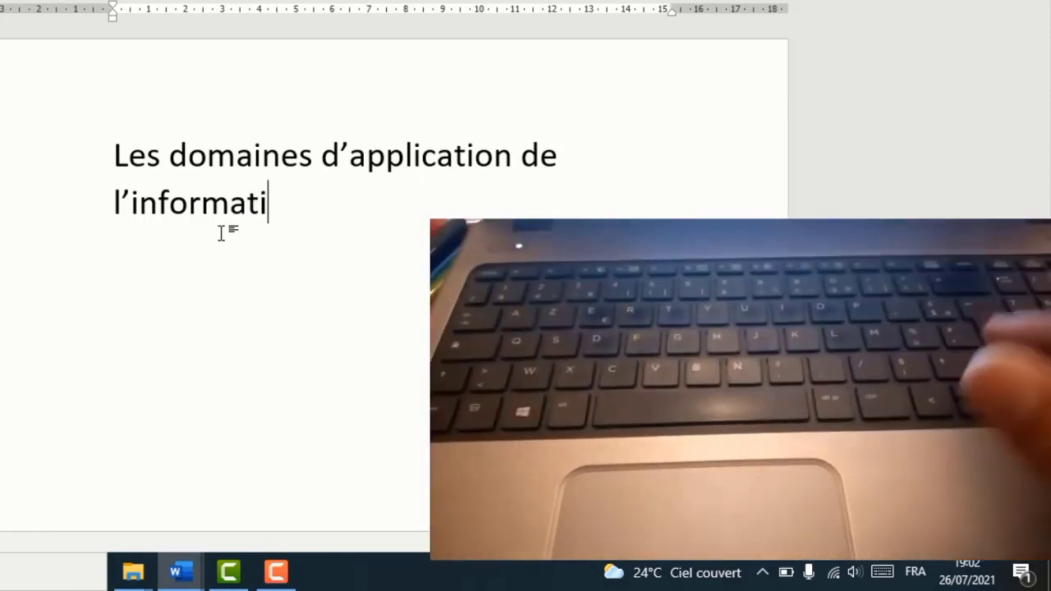
{"action": "type", "text": "que"}
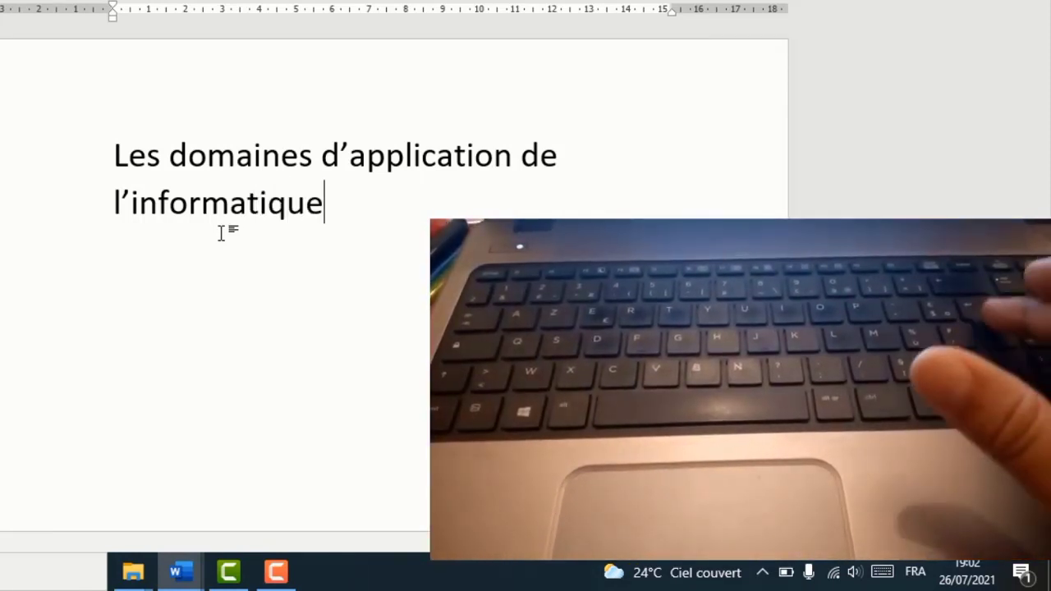
{"action": "type", "text": "."}
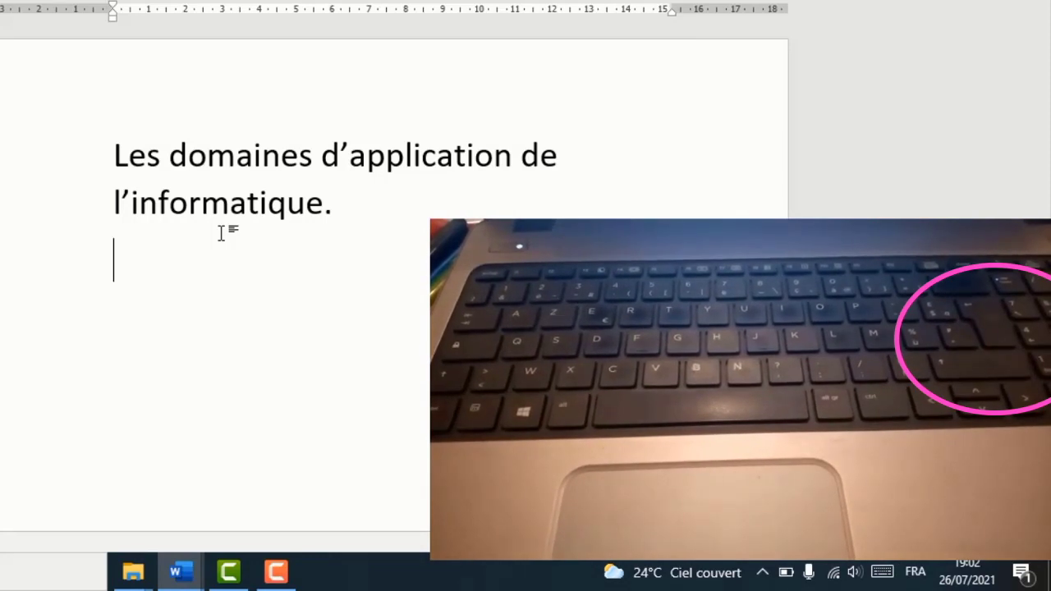
{"action": "key", "text": "Return"}
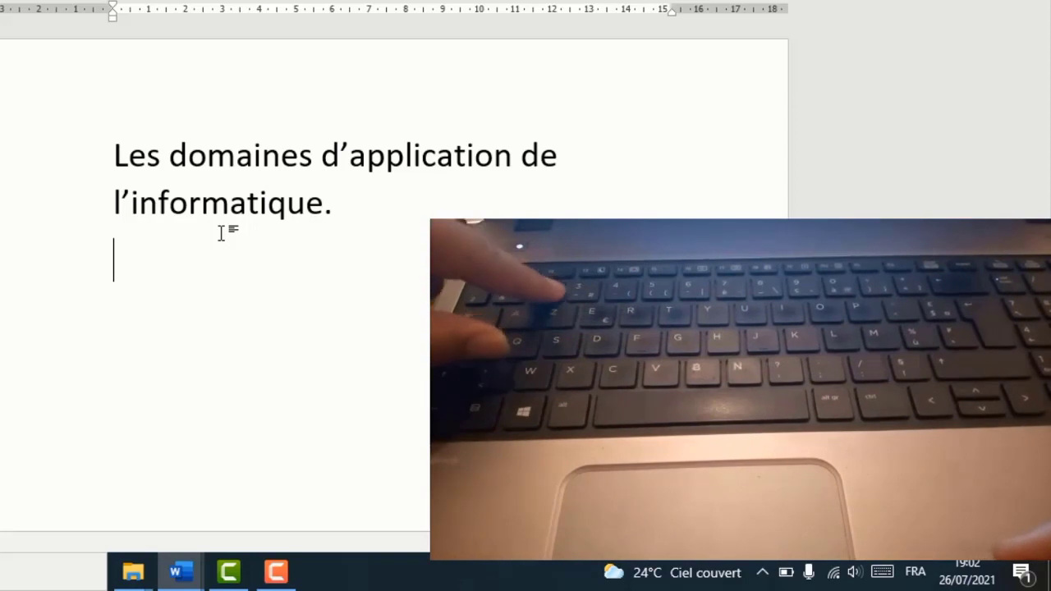
Enter the accented characters "éééèèèô î" in the paragraph under the title.
{"action": "type", "text": "ééé"}
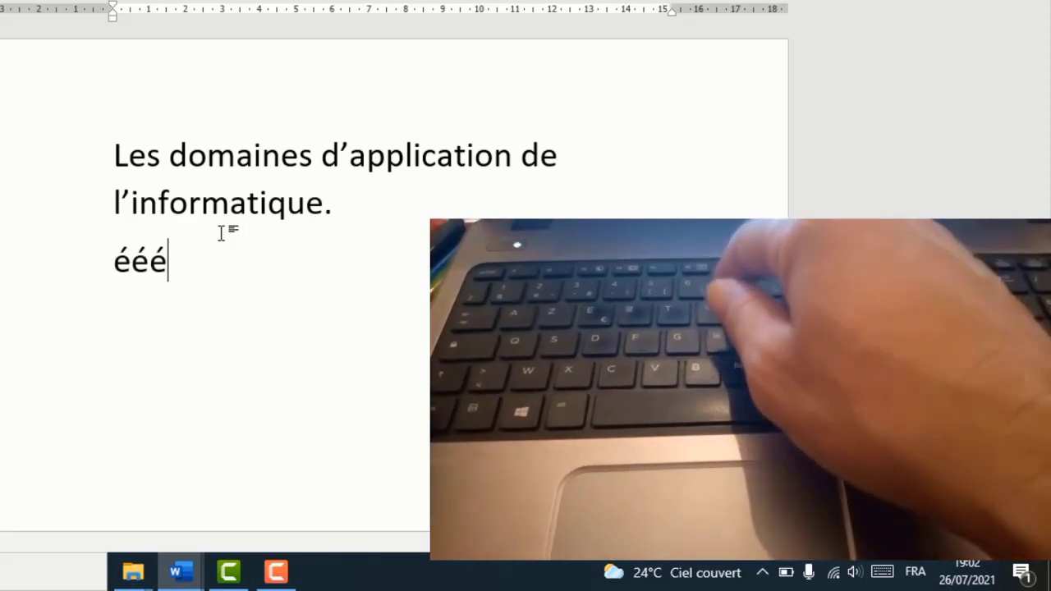
{"action": "type", "text": "èèè"}
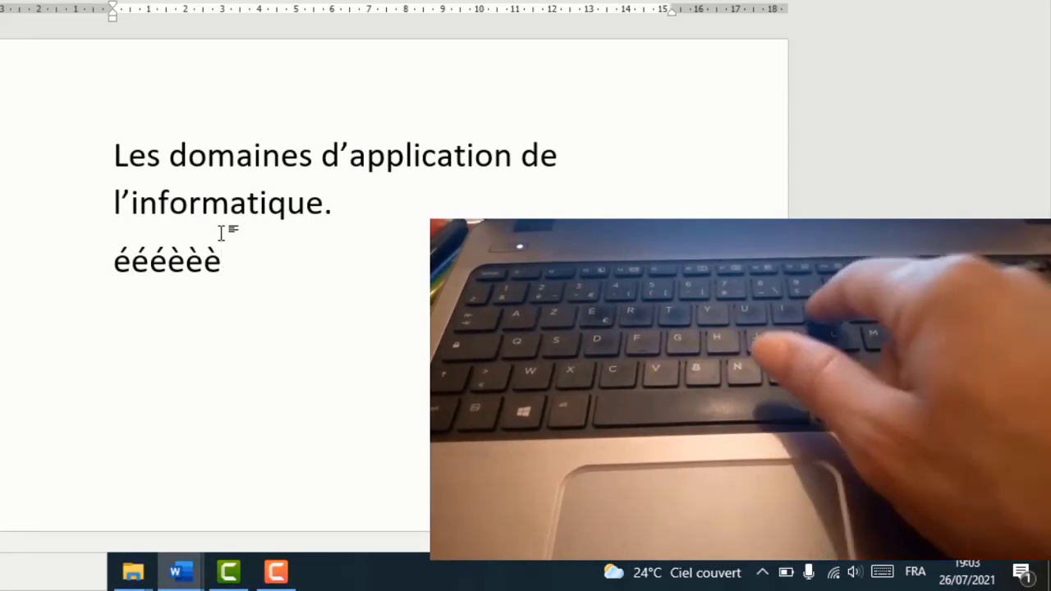
{"action": "type", "text": "ô"}
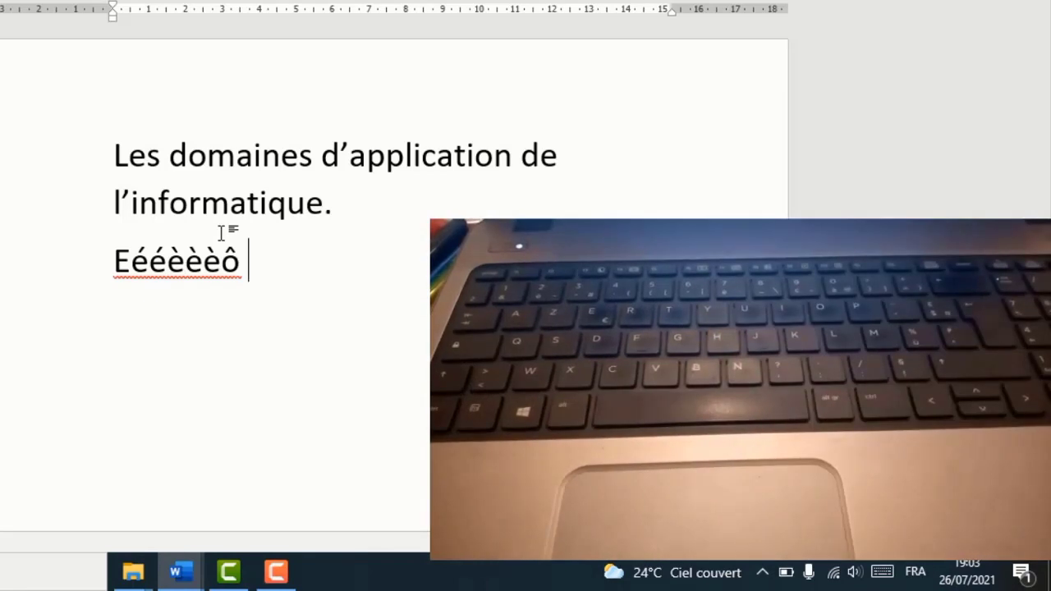
{"action": "type", "text": " î"}
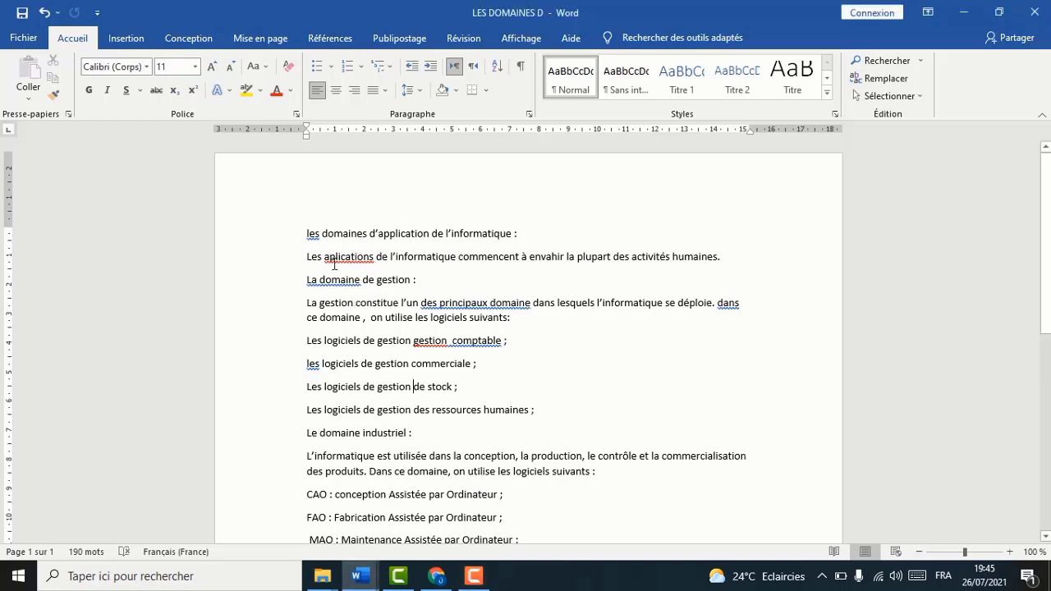
Look through the text of the LES DOMAINES D document, from its opening line to the pedagogical domain section.
{"action": "left_click_drag", "start_coordinate": [305, 227], "coordinate": [502, 496]}
{"action": "left_click", "coordinate": [430, 376]}
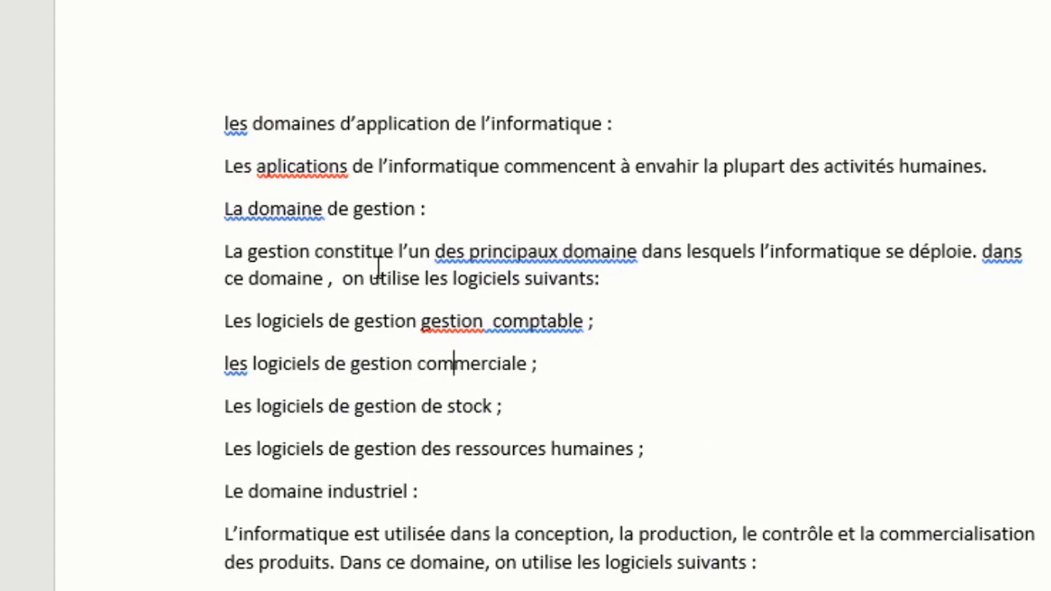
{"action": "scroll", "coordinate": [472, 417], "scroll_direction": "down", "scroll_amount": 8}
{"action": "scroll", "coordinate": [470, 419], "scroll_direction": "up", "scroll_amount": 7}
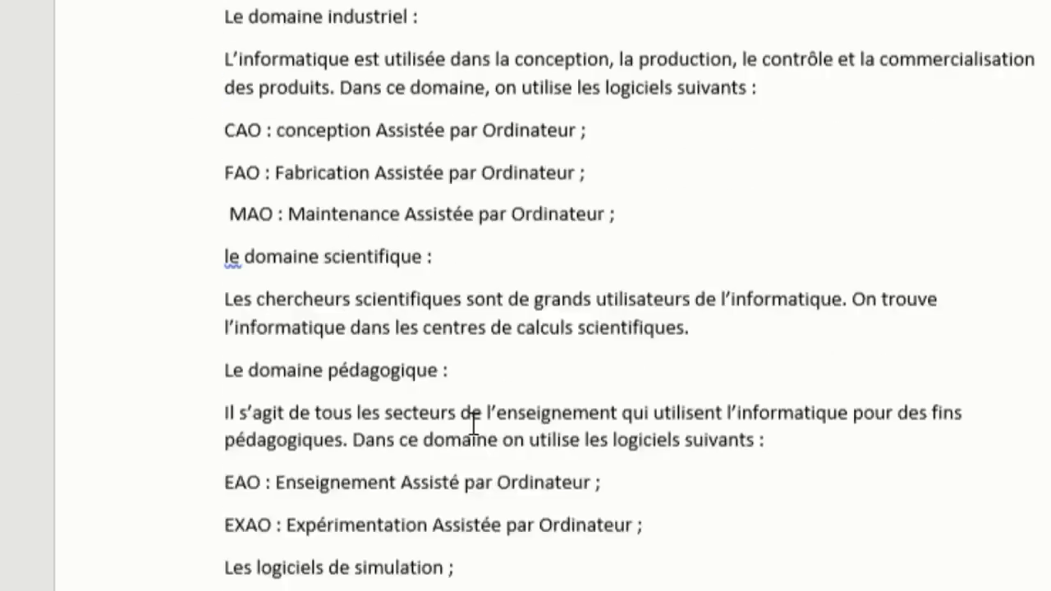
Apply the suggested corrections "Les" at the start of the title and "applications" in the line below it.
{"action": "scroll", "coordinate": [474, 425], "scroll_direction": "up", "scroll_amount": 1}
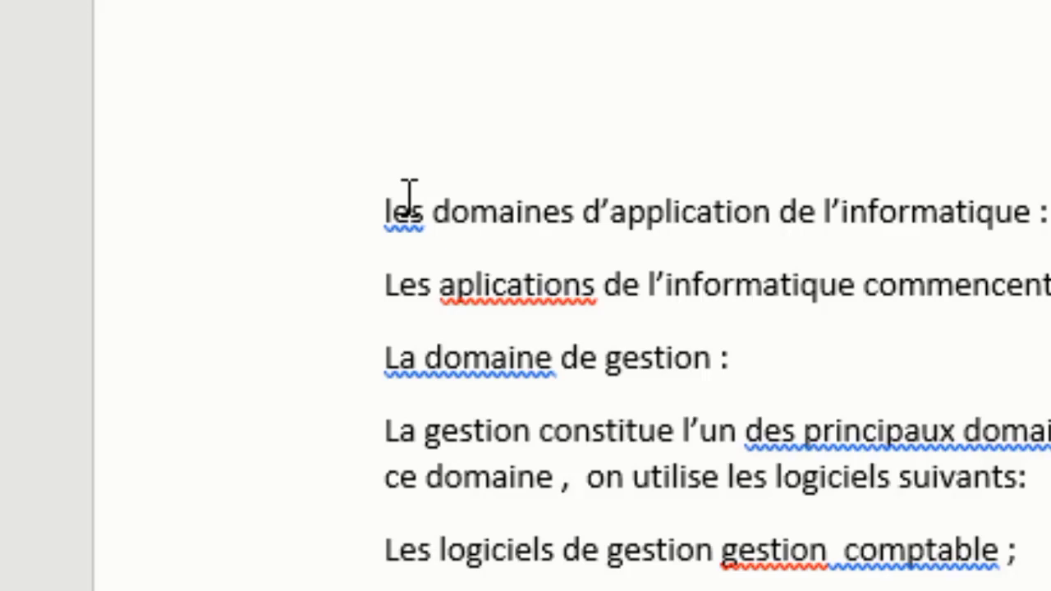
{"action": "right_click", "coordinate": [401, 211]}
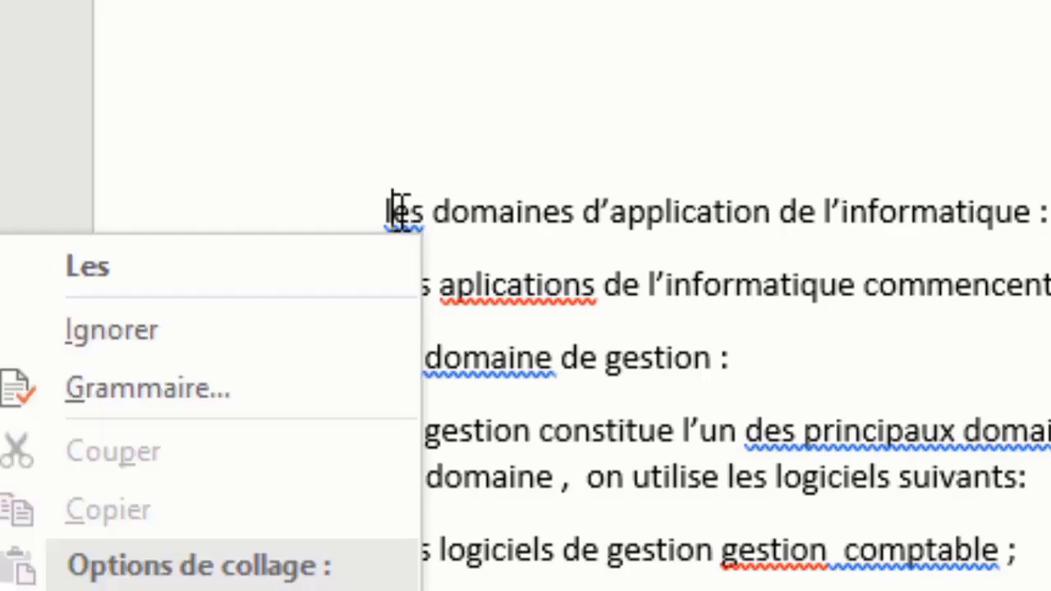
{"action": "left_click", "coordinate": [123, 271]}
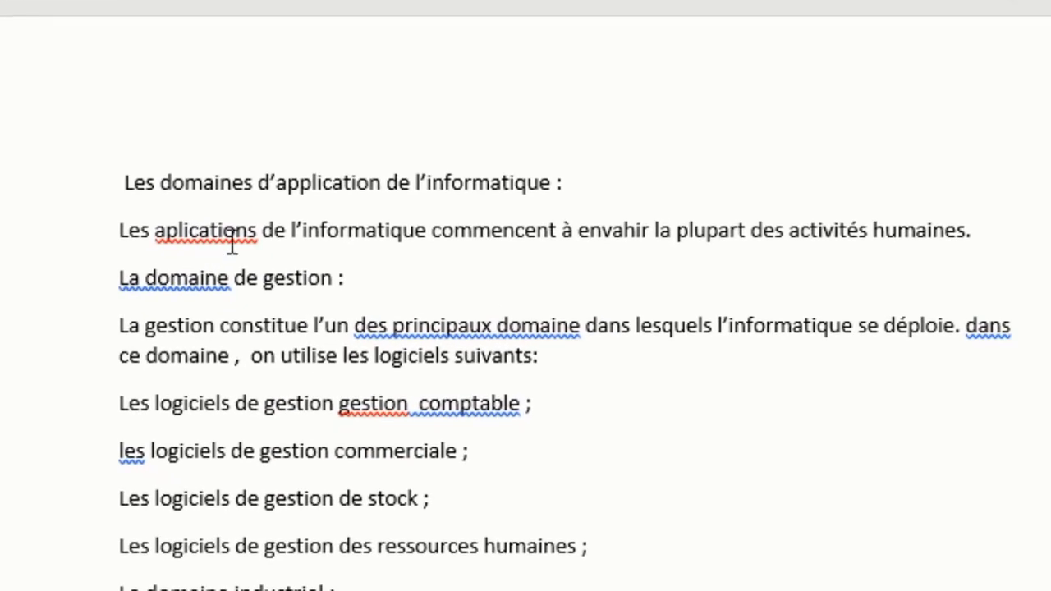
{"action": "right_click", "coordinate": [208, 233]}
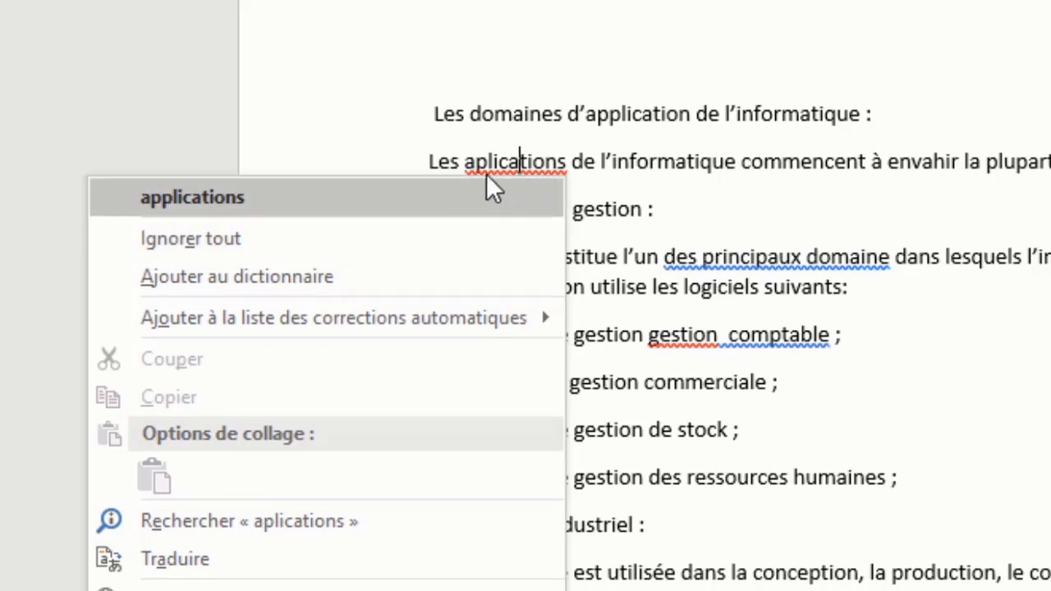
{"action": "left_click", "coordinate": [197, 197]}
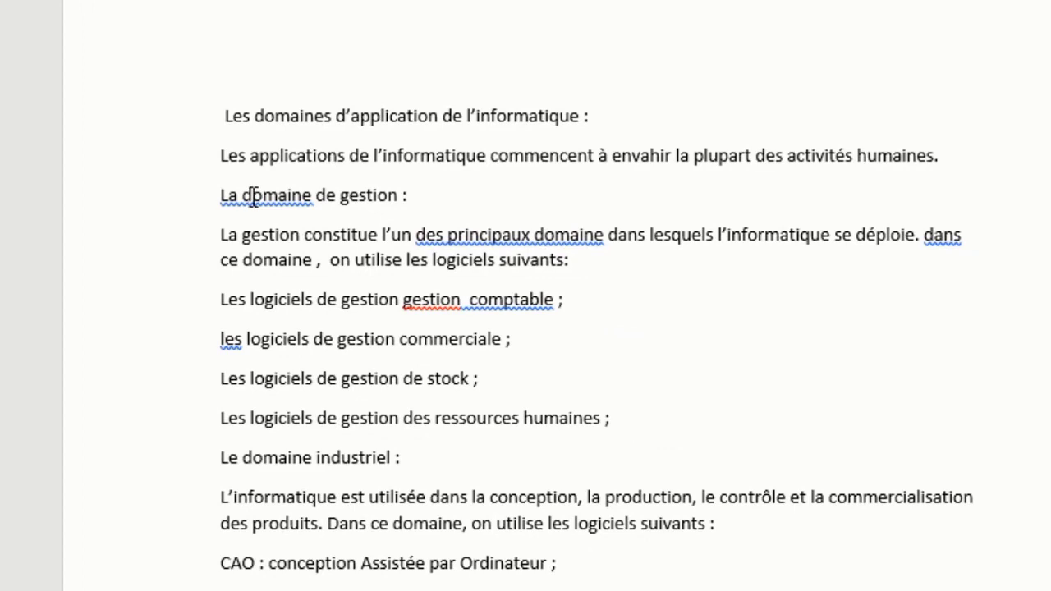
Apply the suggested corrections "Le domaine" in the management heading and "des principaux domaines" and "Dans" in its paragraph.
{"action": "right_click", "coordinate": [267, 198]}
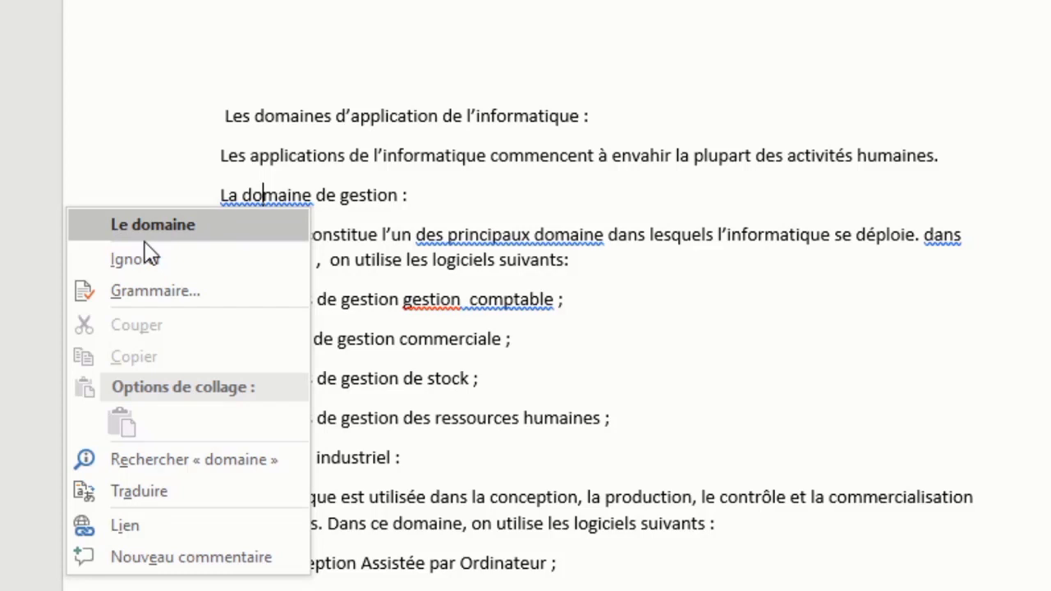
{"action": "left_click", "coordinate": [169, 231]}
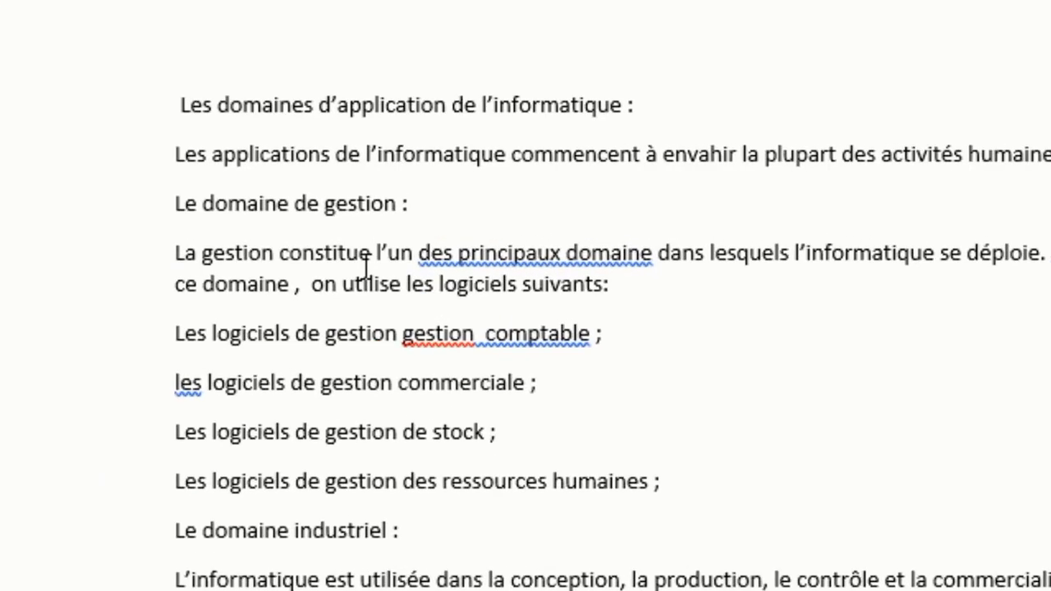
{"action": "right_click", "coordinate": [526, 261]}
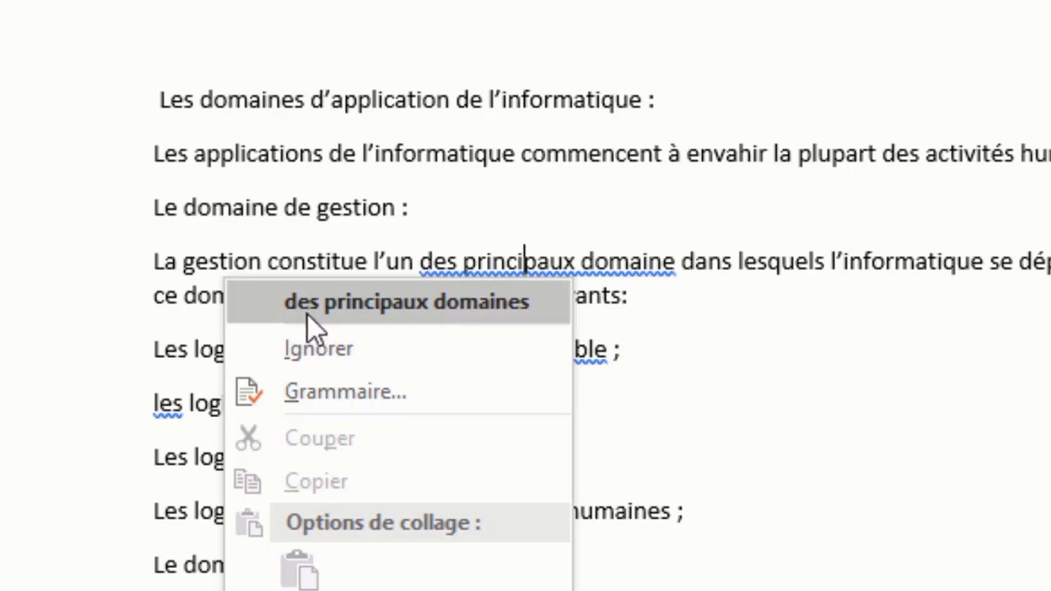
{"action": "left_click", "coordinate": [392, 312]}
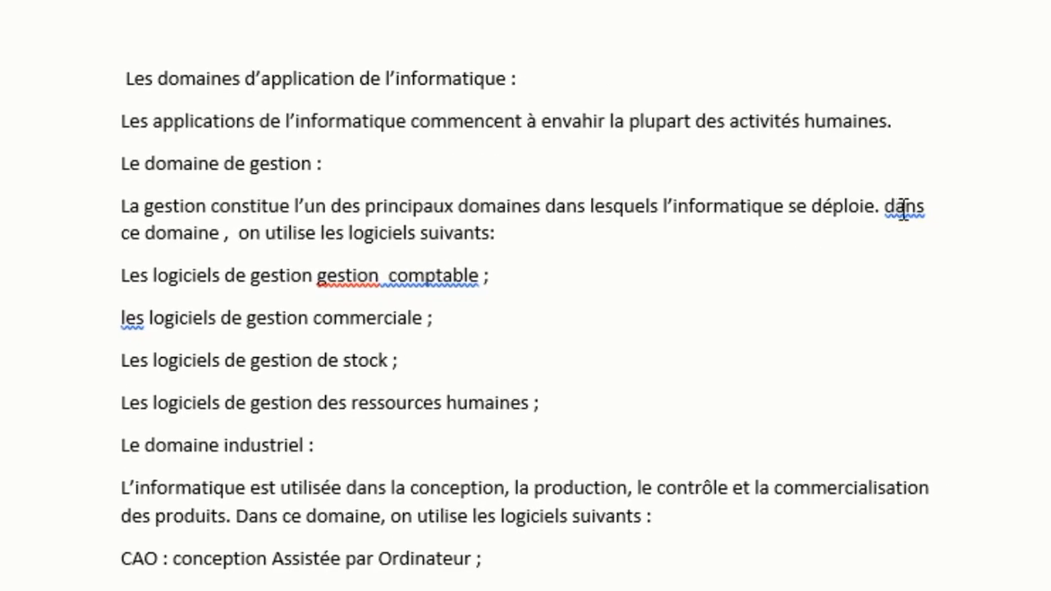
{"action": "right_click", "coordinate": [903, 212]}
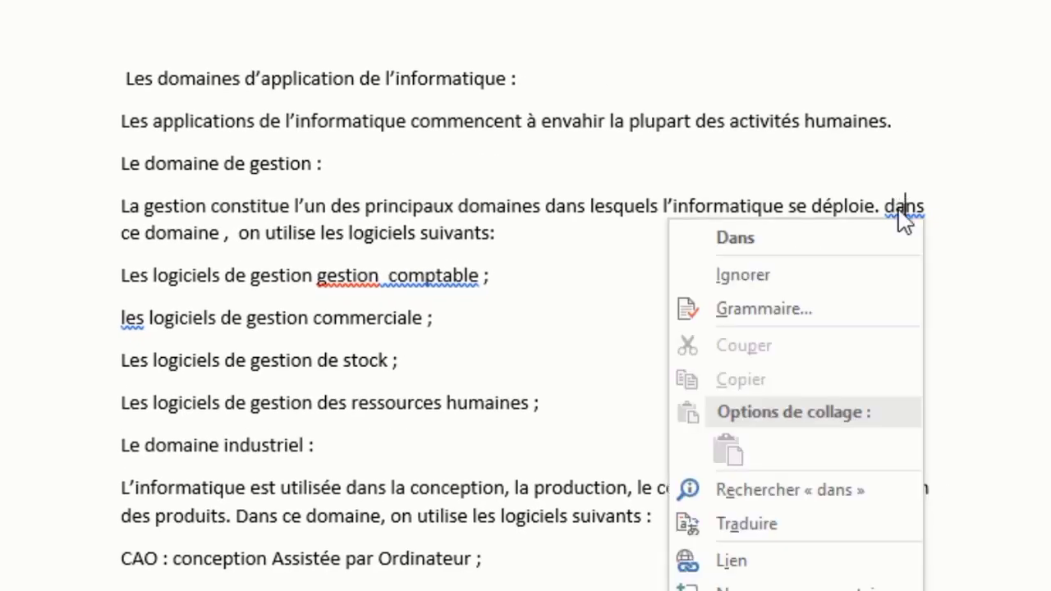
{"action": "left_click", "coordinate": [723, 237]}
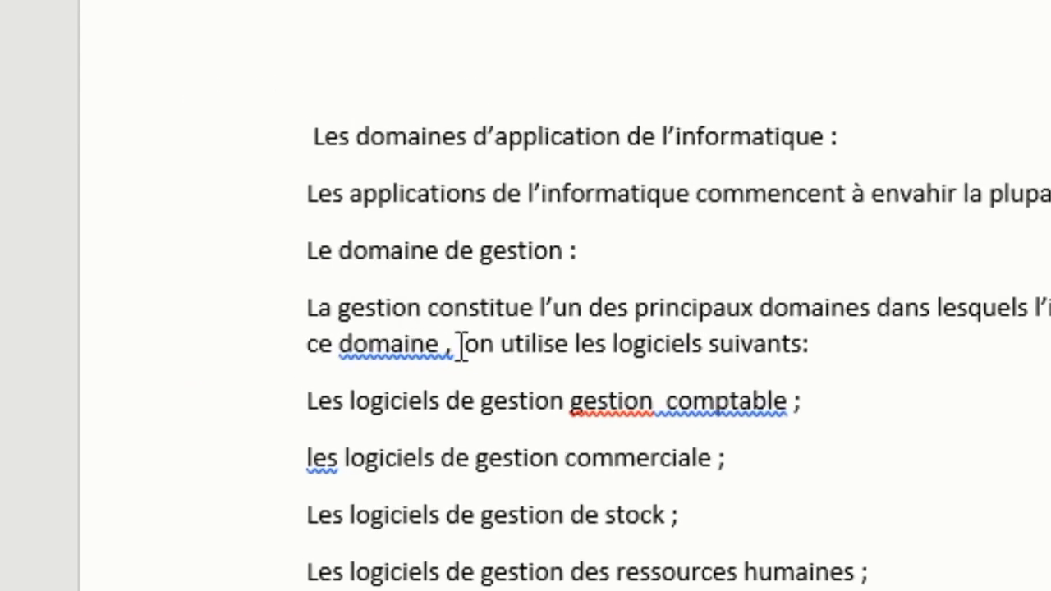
Correct the punctuation spacing in the management paragraph to "domaine, on" and "suivants :" using the proofing suggestions.
{"action": "right_click", "coordinate": [419, 342]}
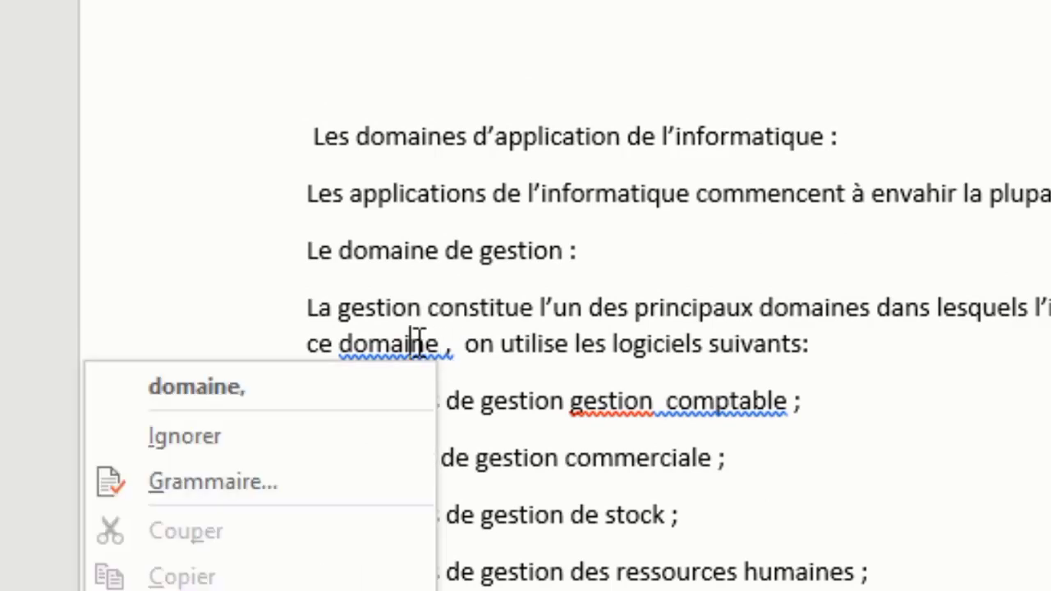
{"action": "left_click", "coordinate": [236, 385]}
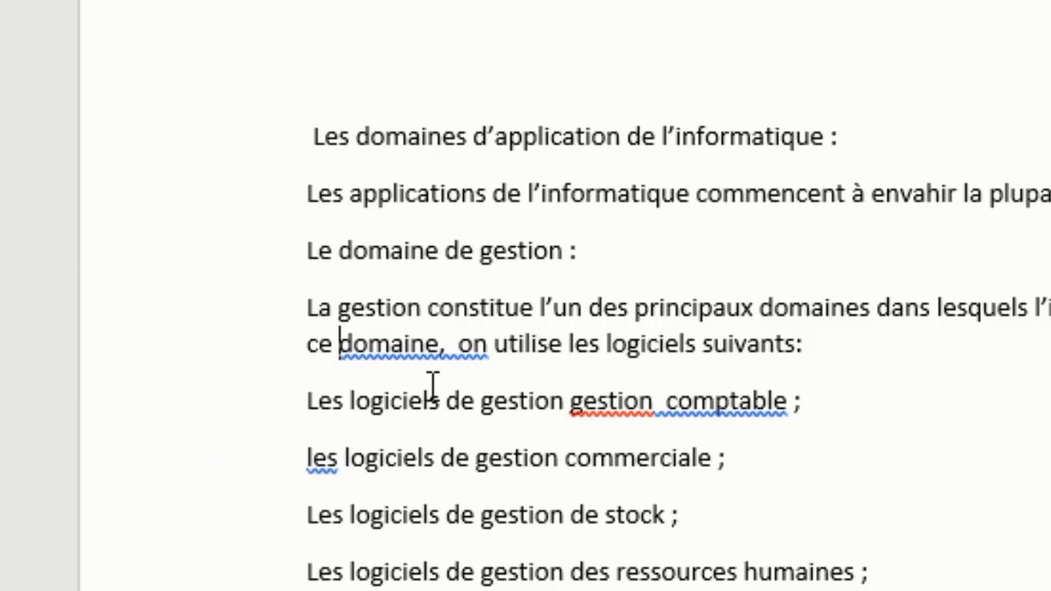
{"action": "right_click", "coordinate": [447, 343]}
{"action": "left_click", "coordinate": [378, 384]}
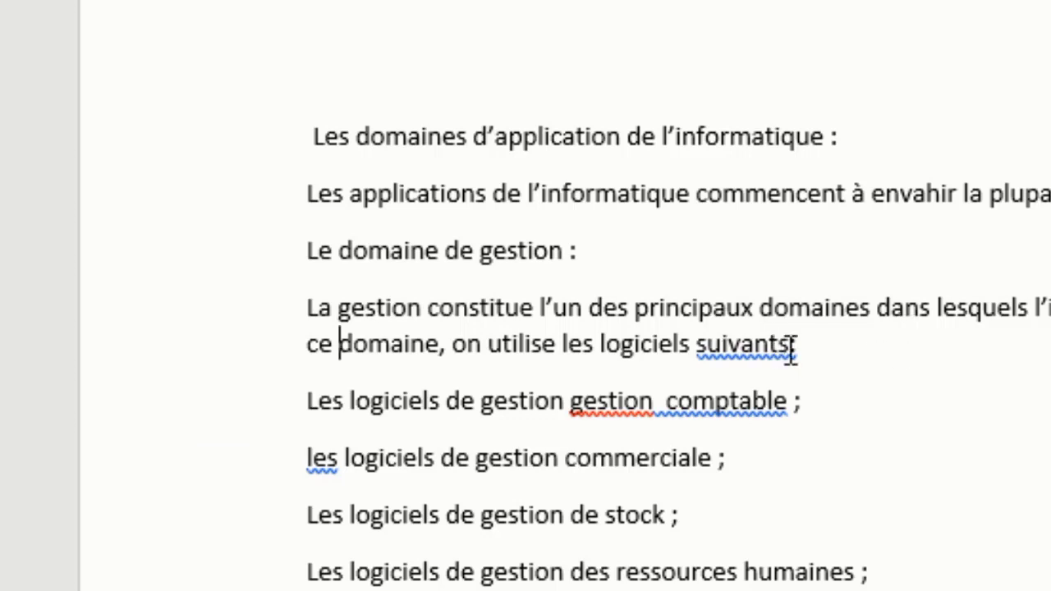
{"action": "right_click", "coordinate": [743, 349]}
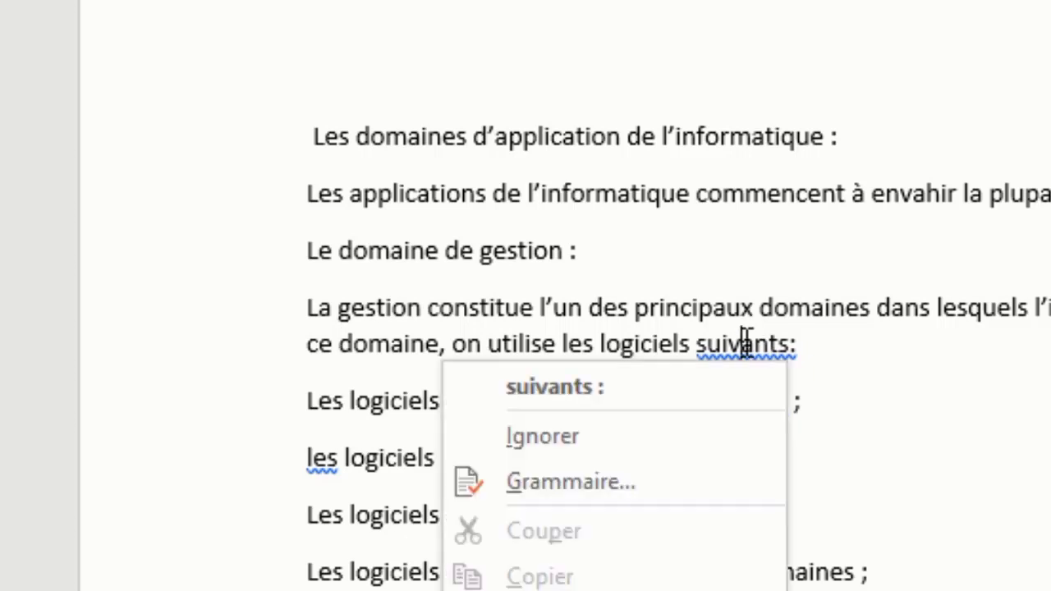
{"action": "left_click", "coordinate": [680, 389]}
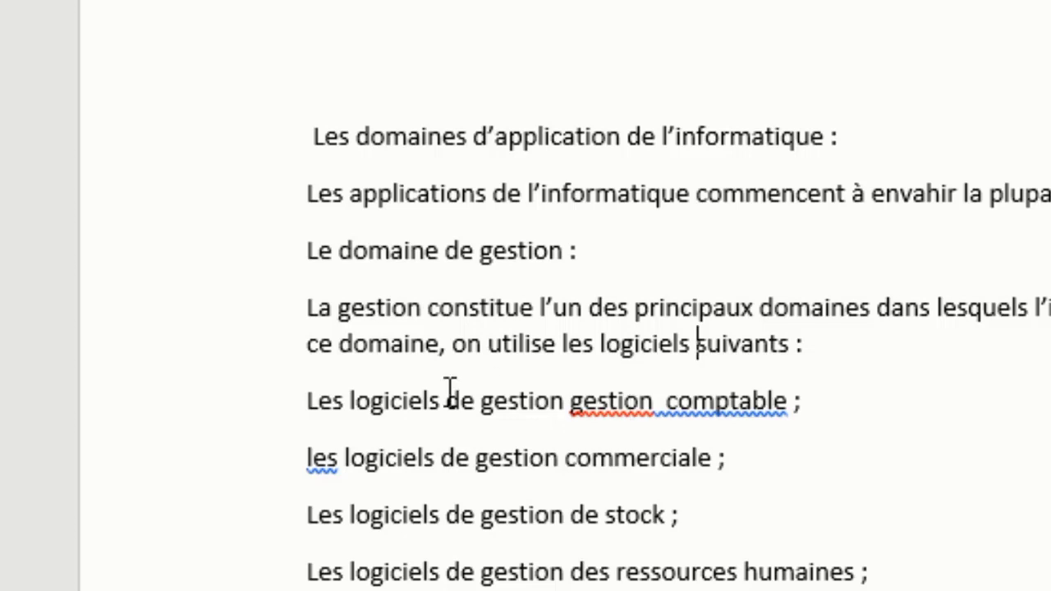
Delete the repeated word "gestion" in the first software line and correct the spacing to "gestion comptable".
{"action": "right_click", "coordinate": [618, 407]}
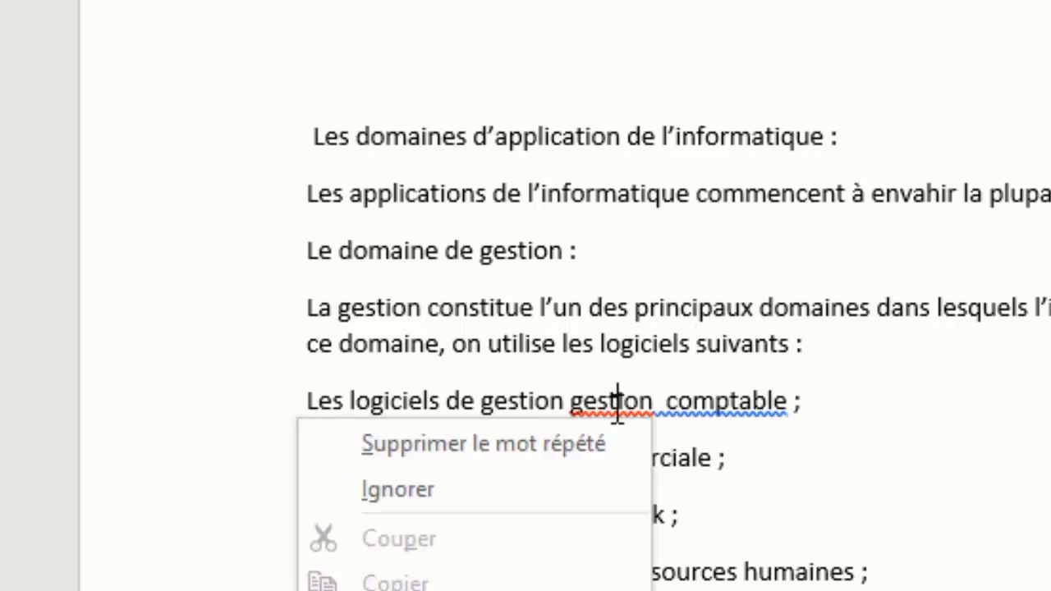
{"action": "left_click", "coordinate": [544, 450]}
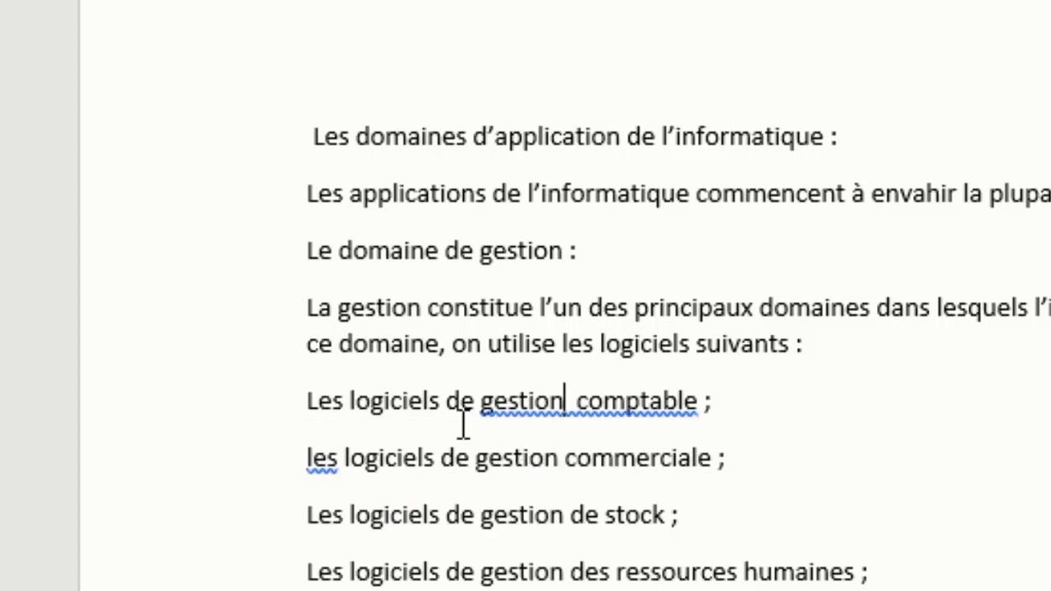
{"action": "right_click", "coordinate": [607, 400]}
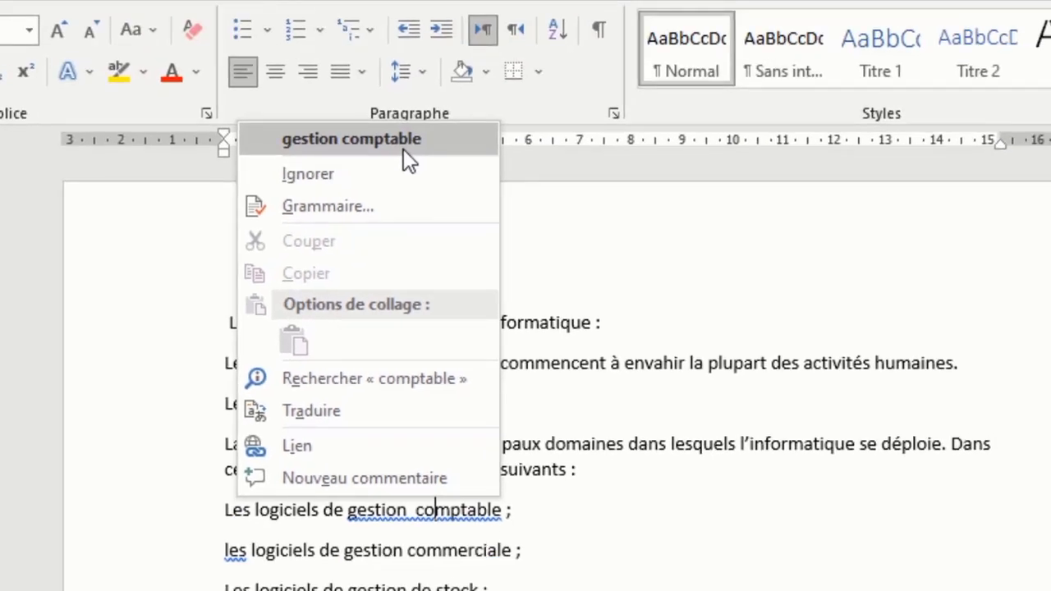
{"action": "left_click", "coordinate": [403, 149]}
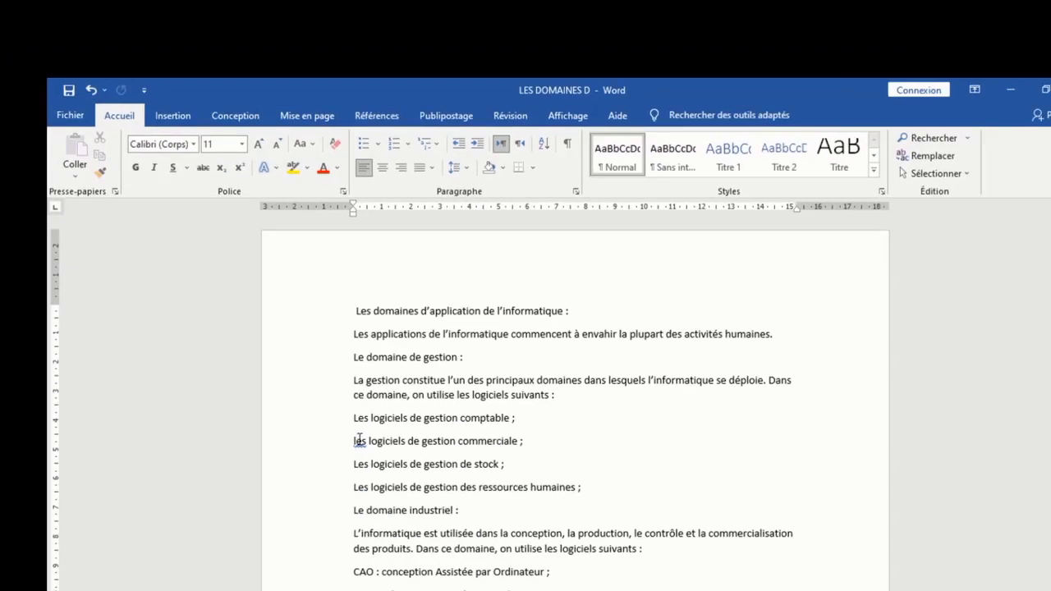
Capitalise "Les" in the "logiciels de gestion commerciale" line and "Le" in the "domaine scientifique" heading with the suggested corrections.
{"action": "right_click", "coordinate": [359, 440]}
{"action": "left_click", "coordinate": [295, 232]}
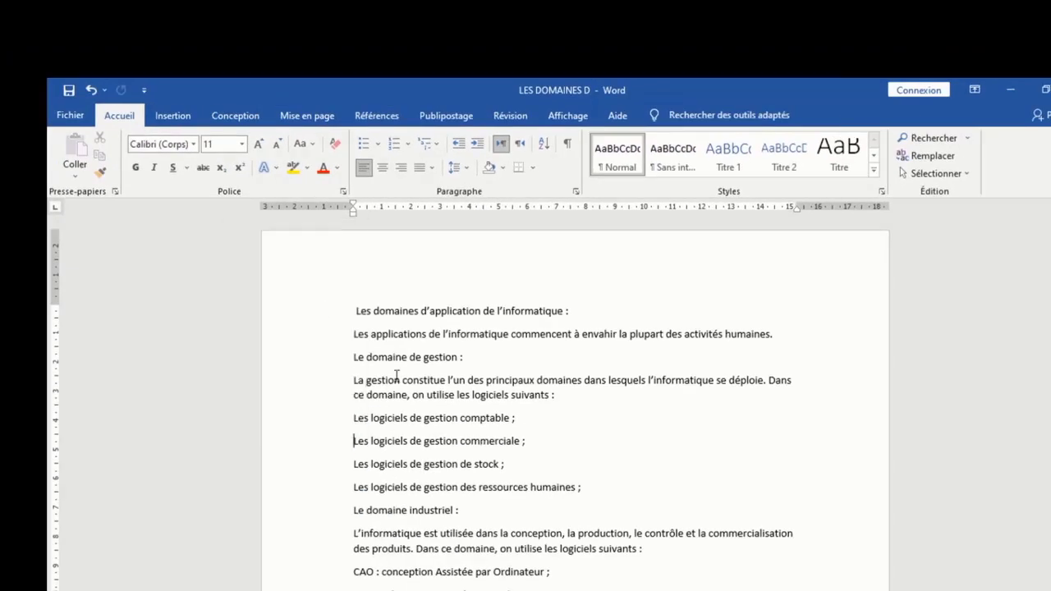
{"action": "scroll", "coordinate": [479, 350], "scroll_direction": "down", "scroll_amount": 2}
{"action": "scroll", "coordinate": [417, 353], "scroll_direction": "down", "scroll_amount": 2}
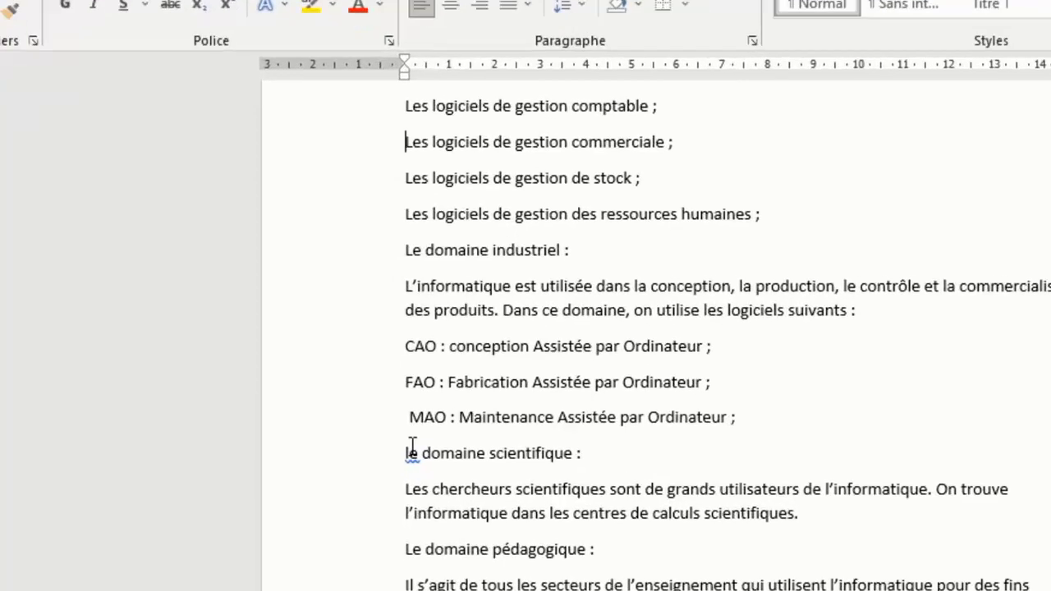
{"action": "right_click", "coordinate": [358, 454]}
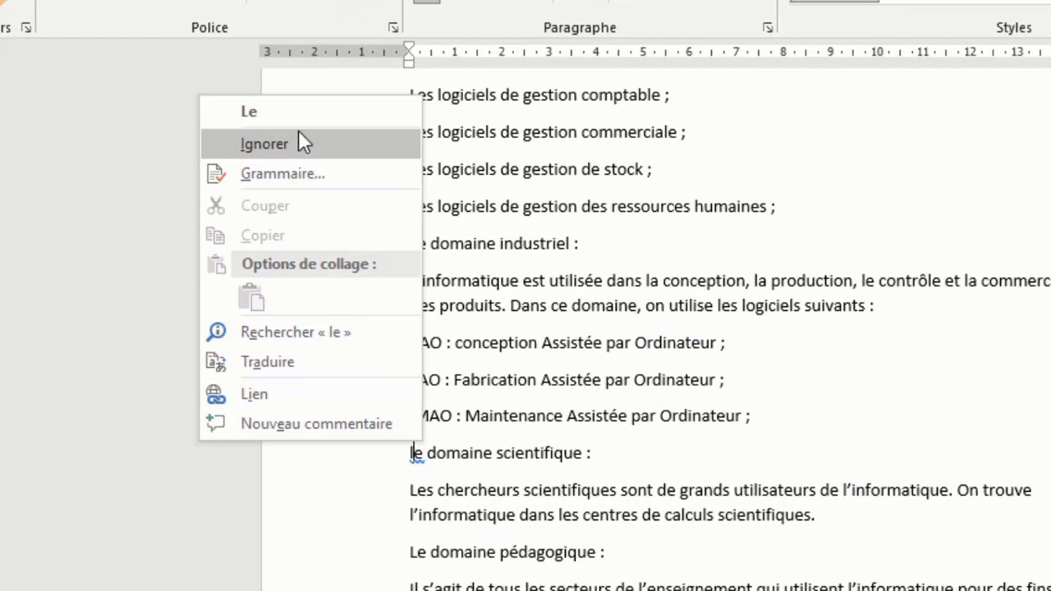
{"action": "left_click", "coordinate": [287, 111]}
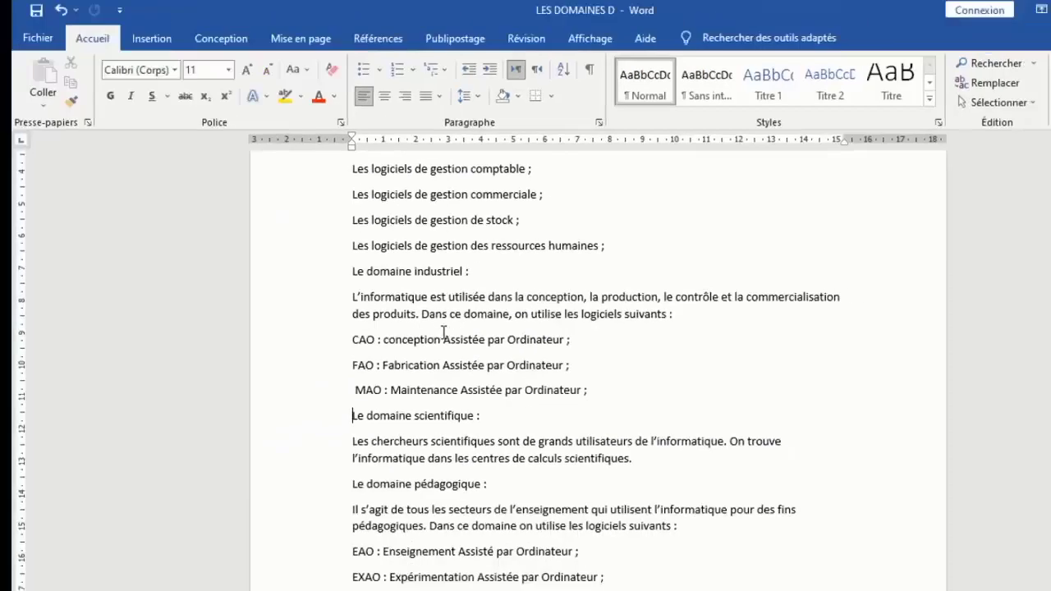
Review the whole corrected text for remaining errors, from the title to the simulation software line.
{"action": "scroll", "coordinate": [443, 332], "scroll_direction": "down", "scroll_amount": 4}
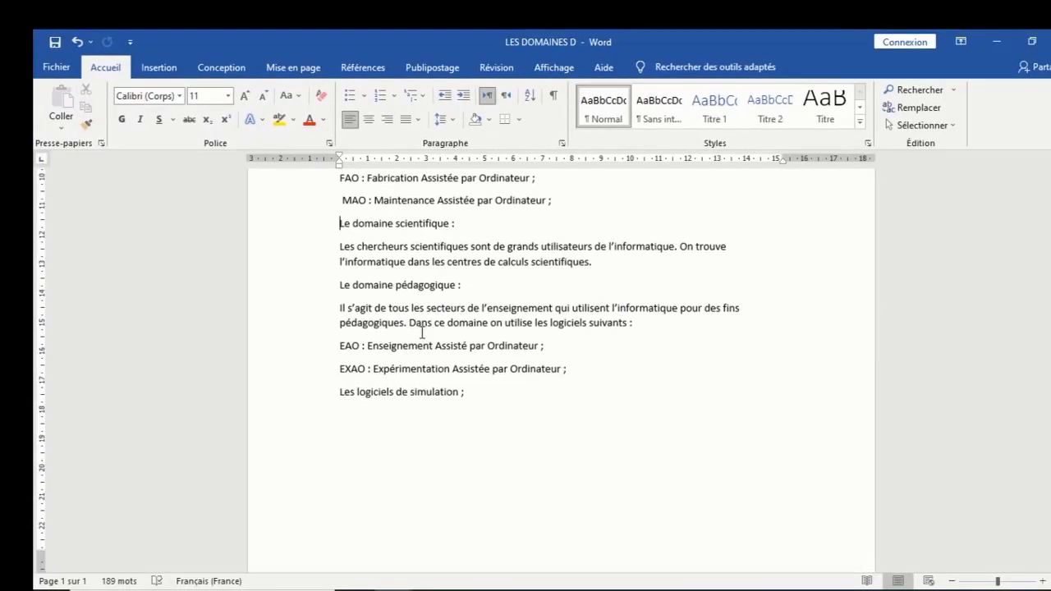
{"action": "scroll", "coordinate": [422, 332], "scroll_direction": "up", "scroll_amount": 5}
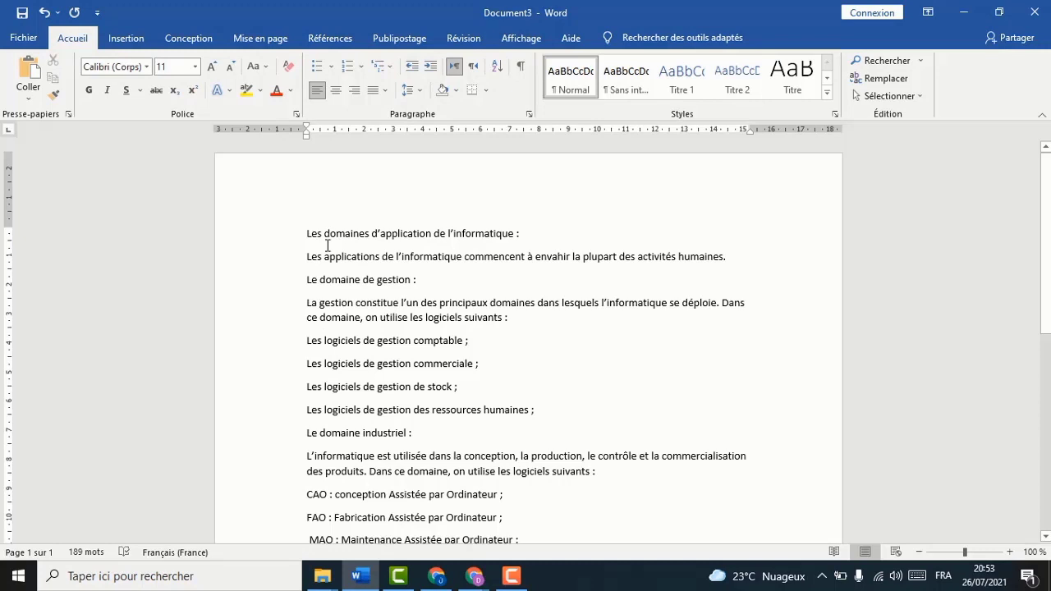
{"action": "left_click_drag", "start_coordinate": [307, 233], "coordinate": [441, 452]}
{"action": "scroll", "coordinate": [427, 458], "scroll_direction": "down", "scroll_amount": 5}
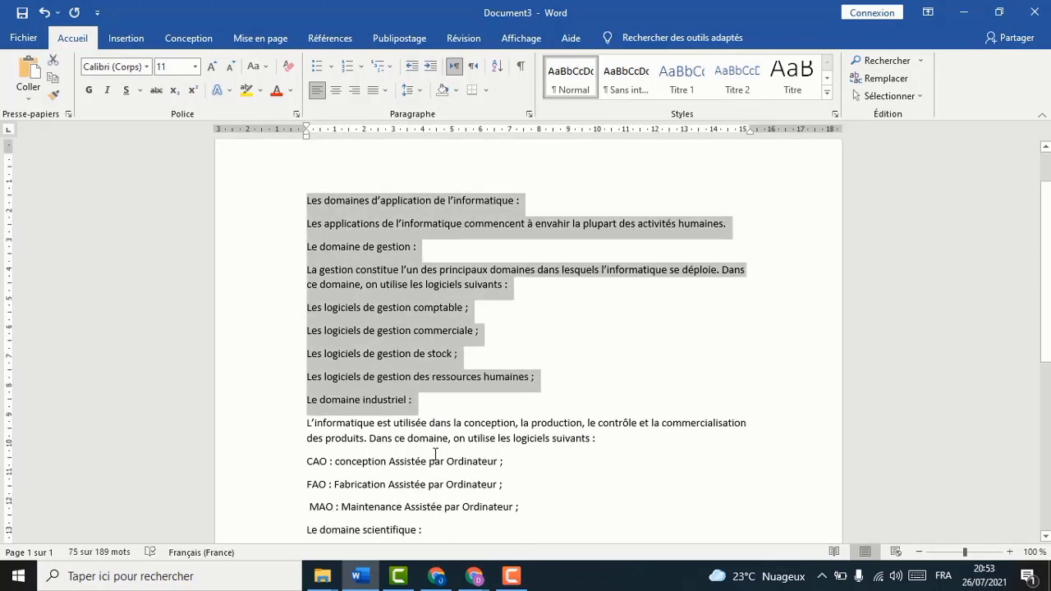
{"action": "scroll", "coordinate": [277, 164], "scroll_direction": "up", "scroll_amount": 3}
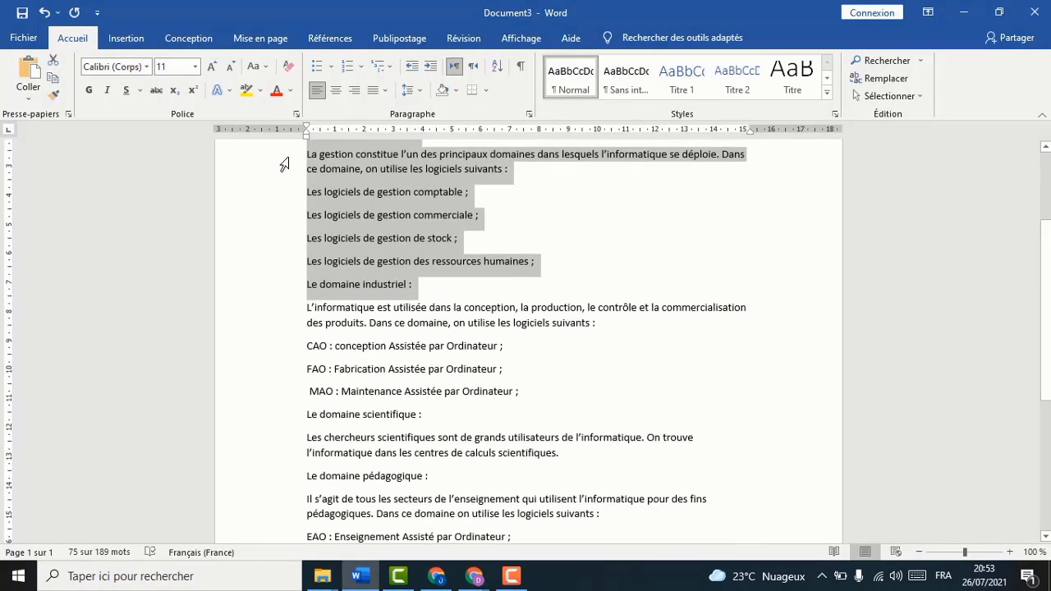
{"action": "left_click", "coordinate": [371, 208]}
{"action": "scroll", "coordinate": [372, 218], "scroll_direction": "up", "scroll_amount": 3}
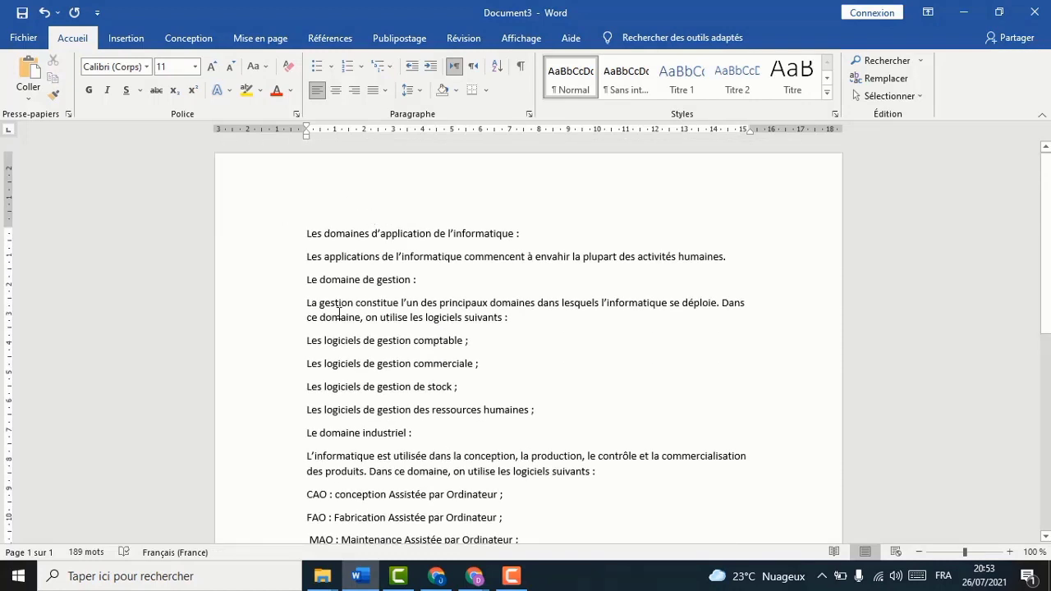
{"action": "scroll", "coordinate": [334, 407], "scroll_direction": "down", "scroll_amount": 6}
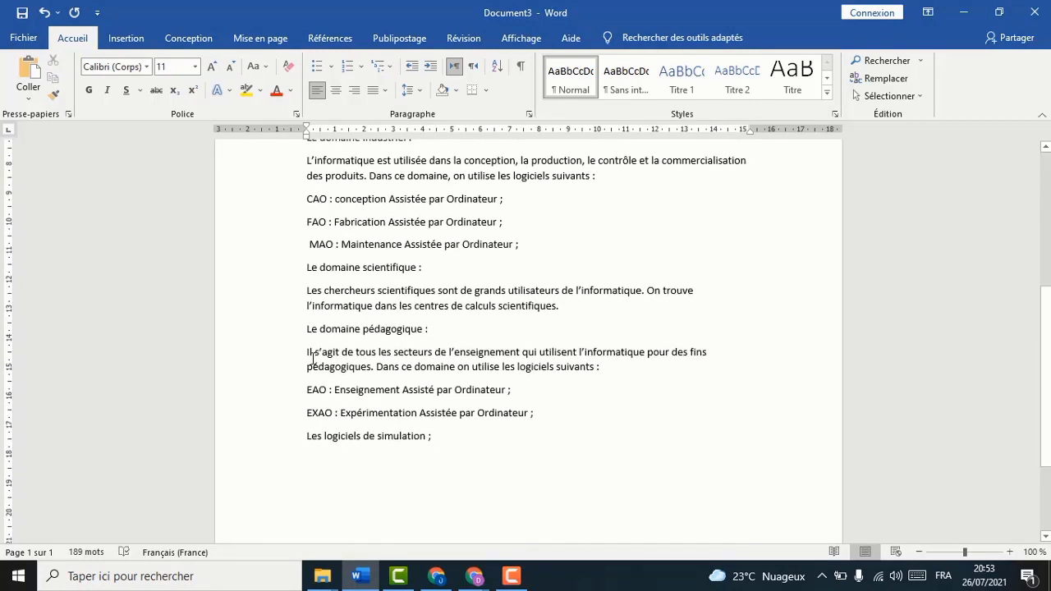
{"action": "scroll", "coordinate": [311, 349], "scroll_direction": "up", "scroll_amount": 6}
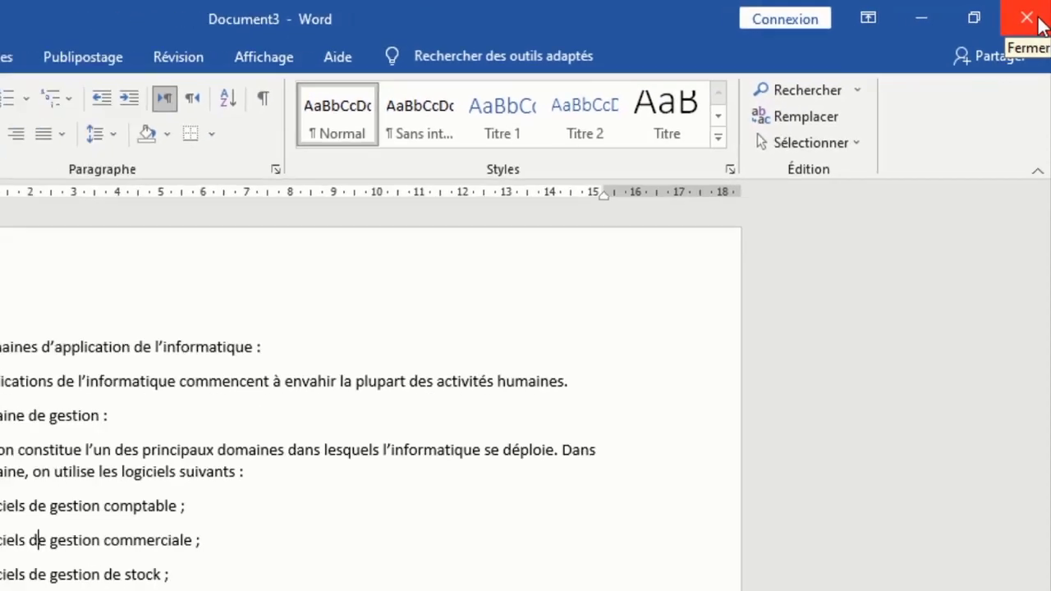
{"action": "left_click", "coordinate": [1036, 20]}
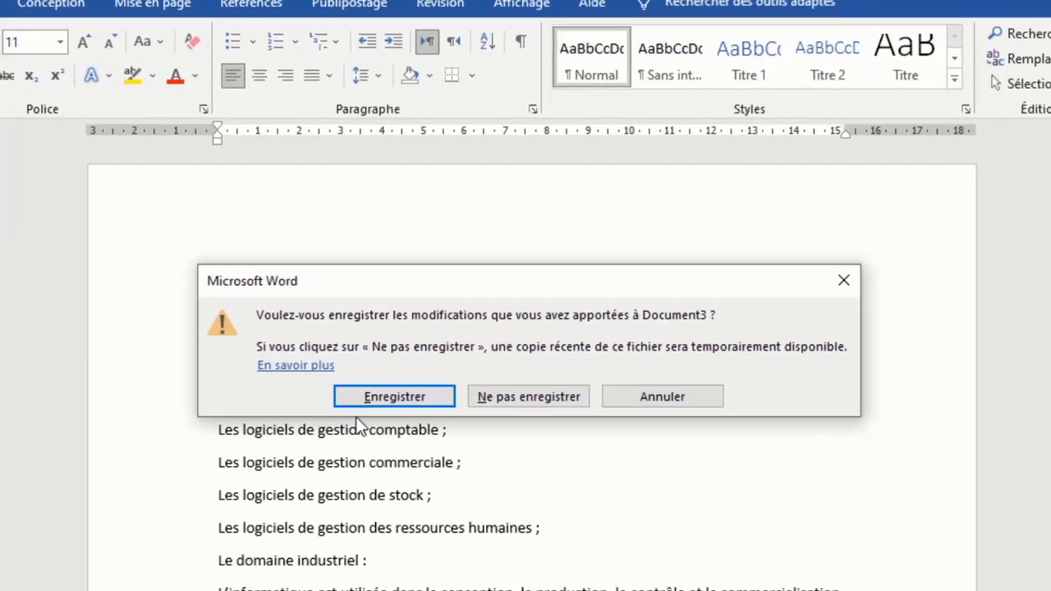
{"action": "left_click", "coordinate": [415, 401]}
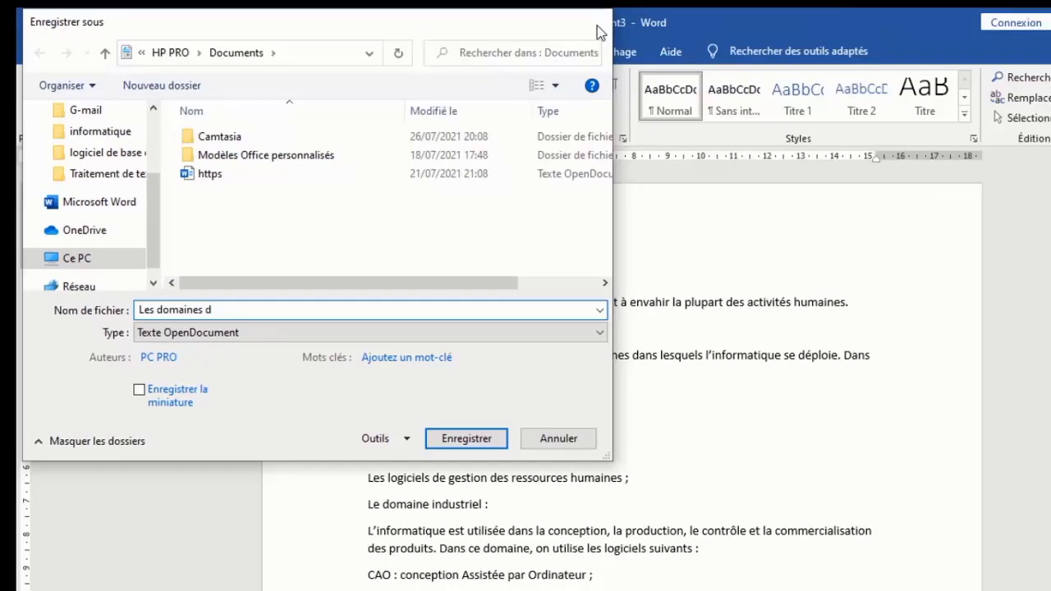
{"action": "left_click", "coordinate": [1012, 64]}
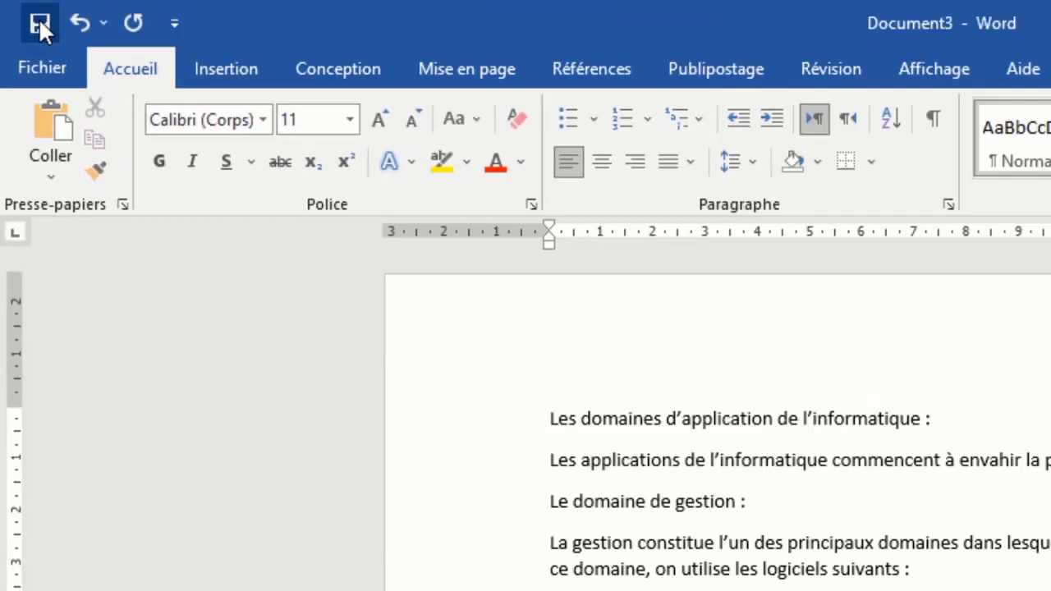
Start saving the new document and choose the folder Bureau > Mes projets > Cours > INF as its location.
{"action": "left_click", "coordinate": [57, 37]}
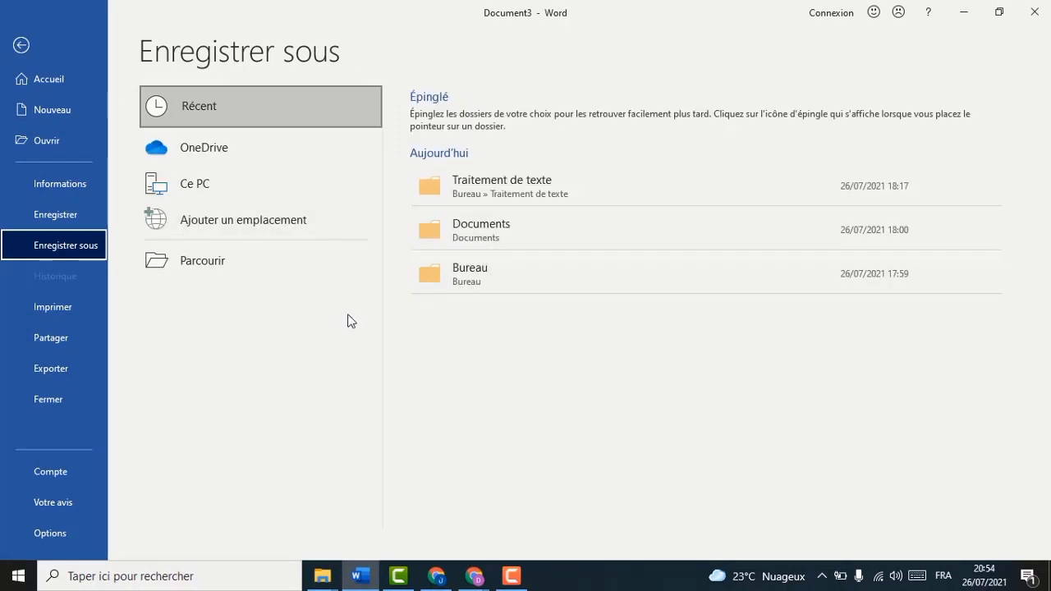
{"action": "left_click", "coordinate": [448, 274]}
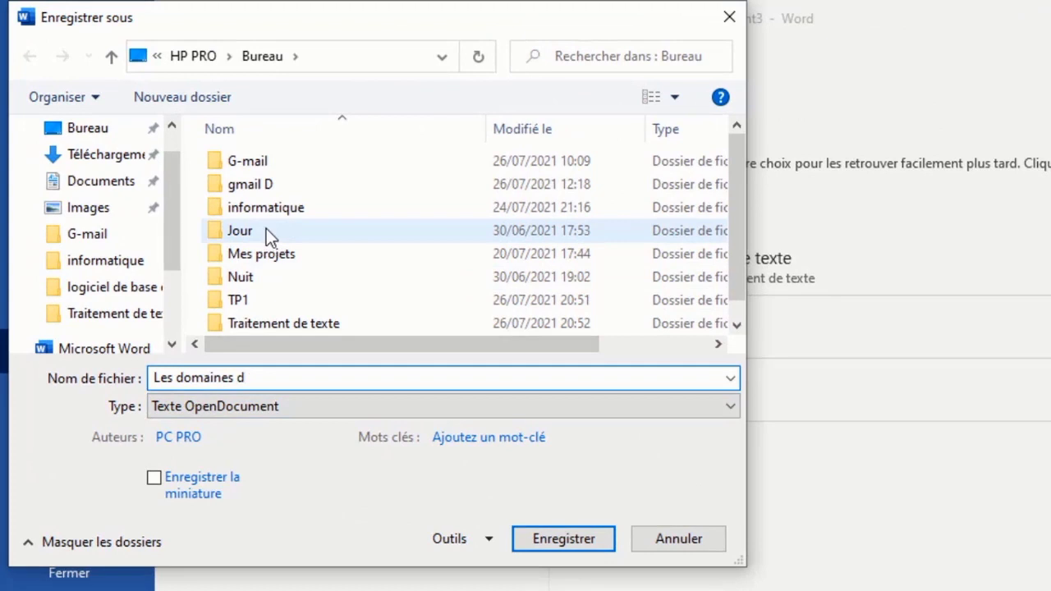
{"action": "double_click", "coordinate": [261, 254]}
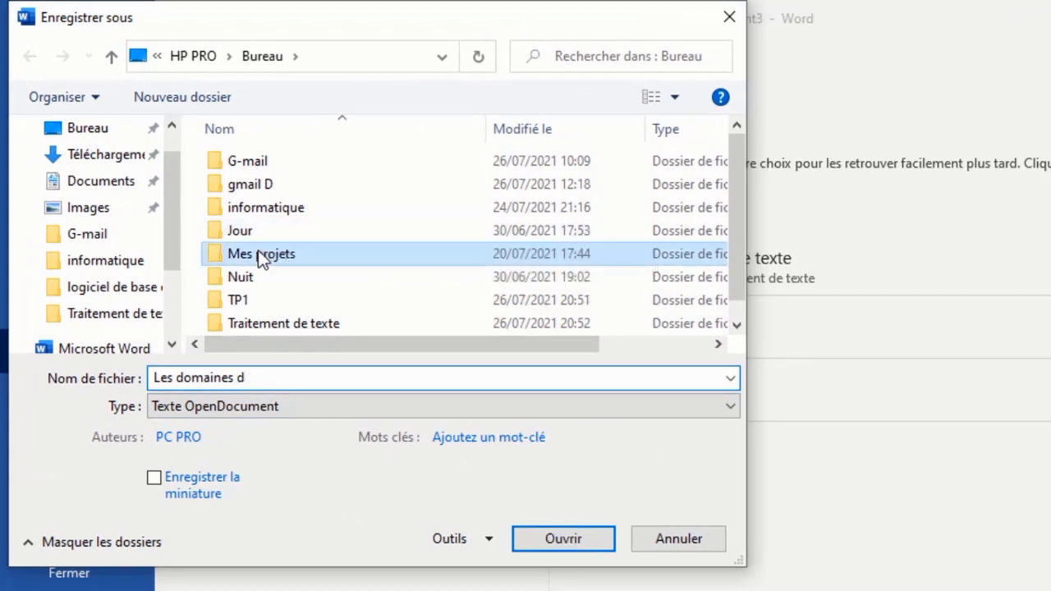
{"action": "double_click", "coordinate": [228, 165]}
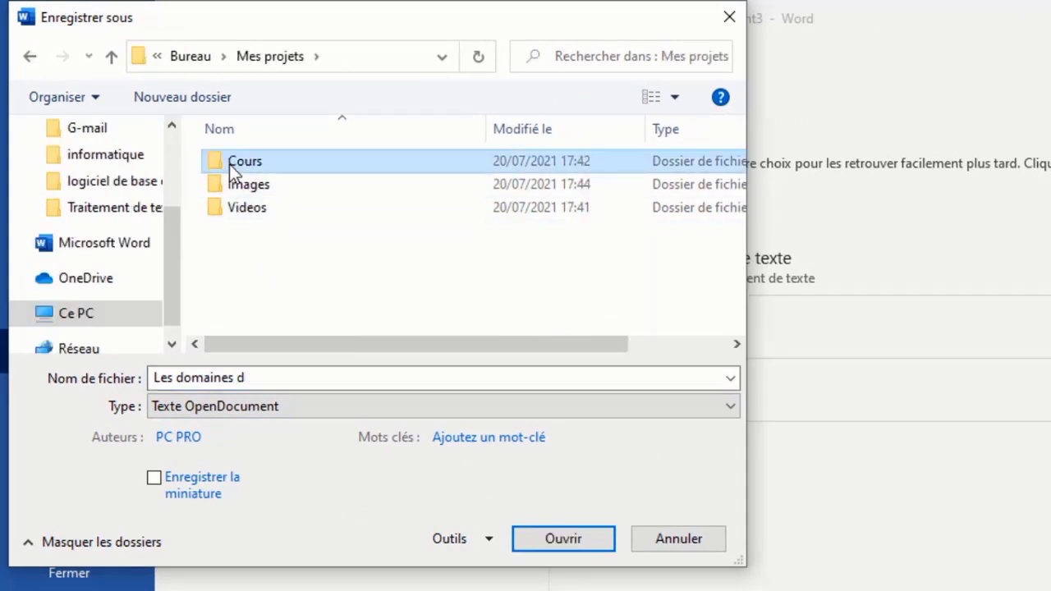
{"action": "double_click", "coordinate": [244, 164]}
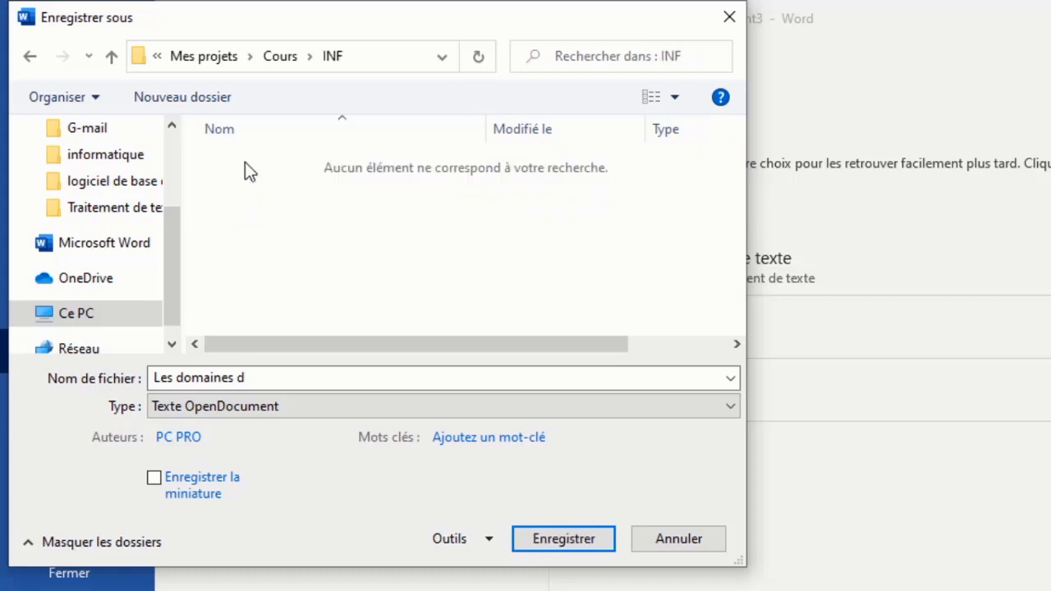
Complete the file name to "Les domaines d'application", set the file type to Document Word, and save it.
{"action": "left_click", "coordinate": [255, 378]}
{"action": "left_click", "coordinate": [256, 377]}
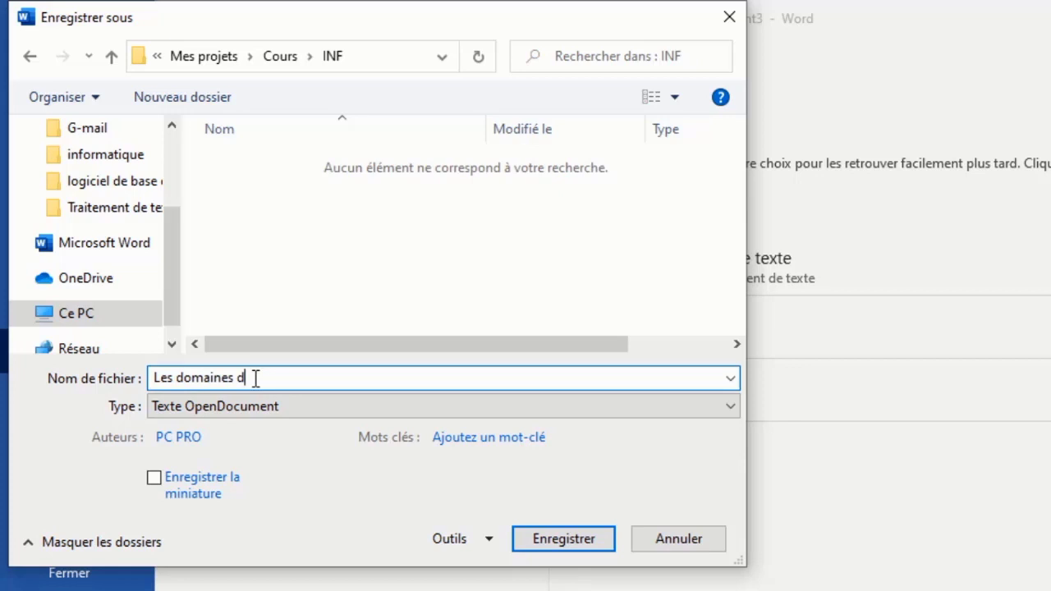
{"action": "type", "text": "'application"}
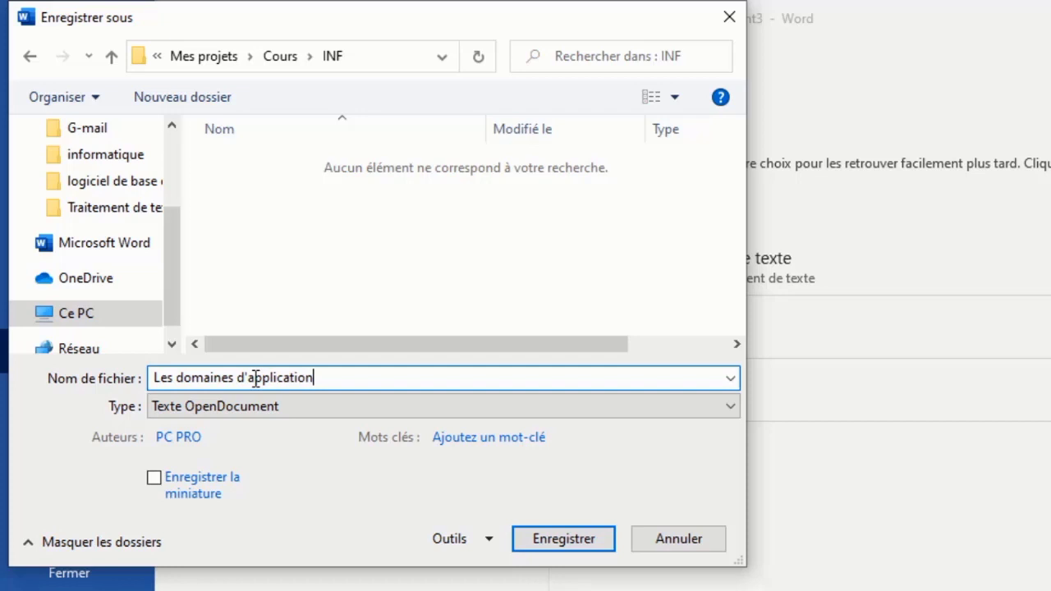
{"action": "left_click", "coordinate": [266, 400]}
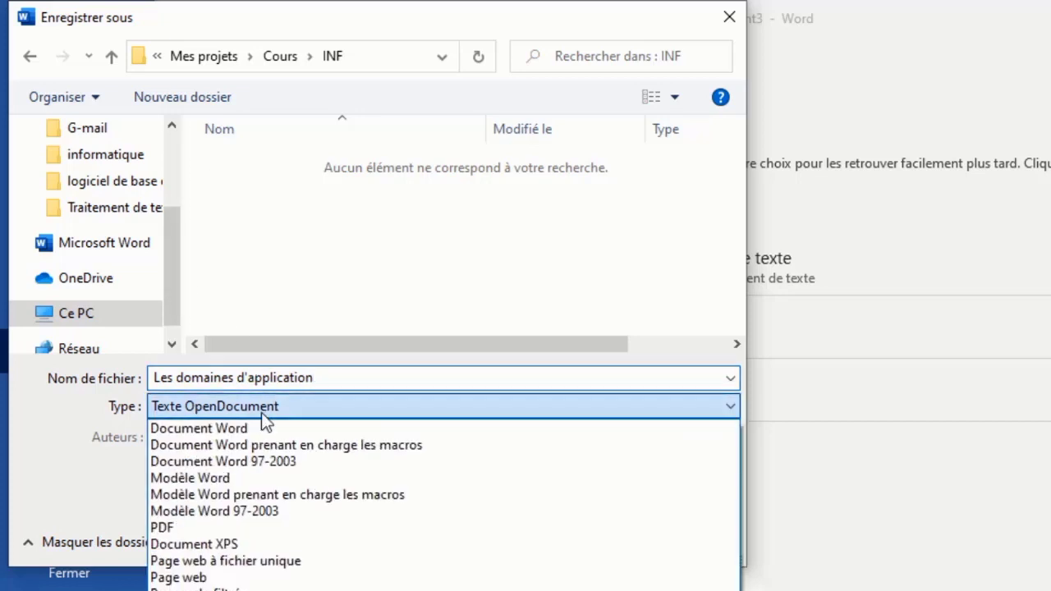
{"action": "left_click", "coordinate": [238, 427]}
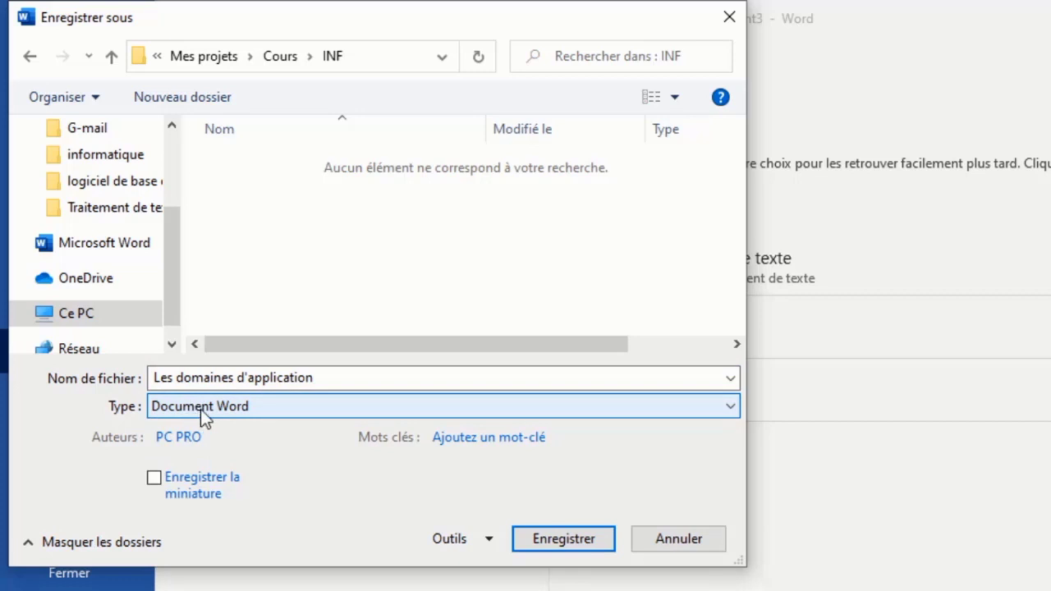
{"action": "left_click", "coordinate": [561, 548]}
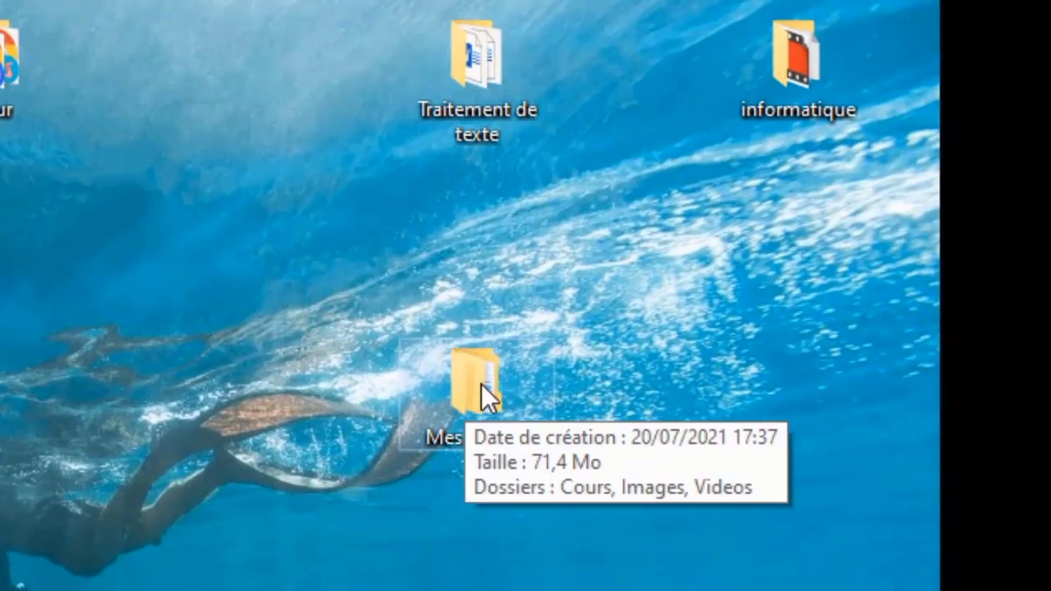
From the desktop, open "Les domaines d'application" in Mes projets > Cours > INF, dismiss the activation notice, and close the document and folder windows.
{"action": "double_click", "coordinate": [481, 384]}
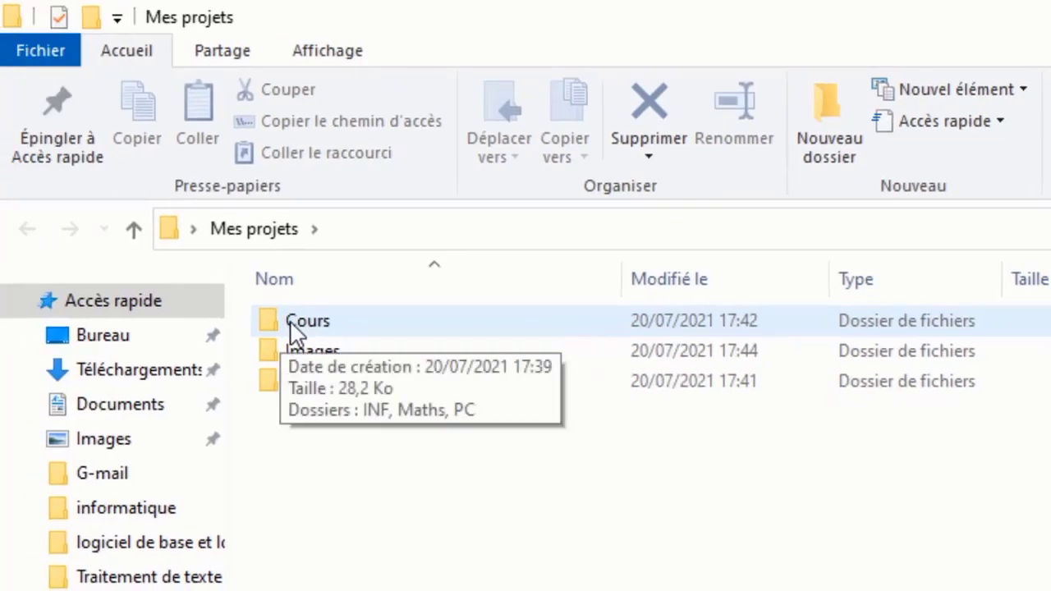
{"action": "double_click", "coordinate": [297, 331]}
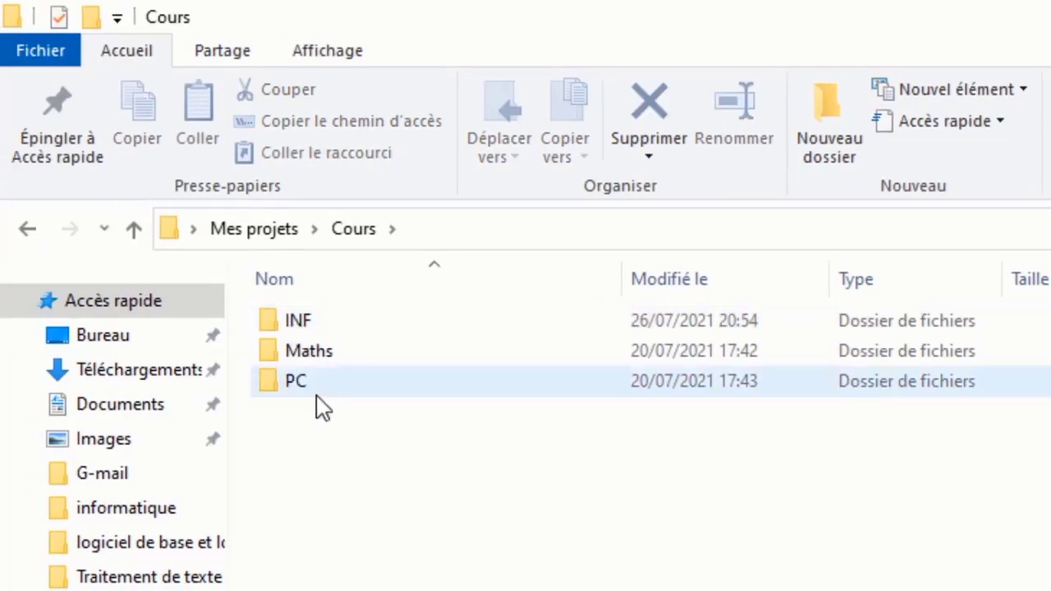
{"action": "double_click", "coordinate": [314, 332]}
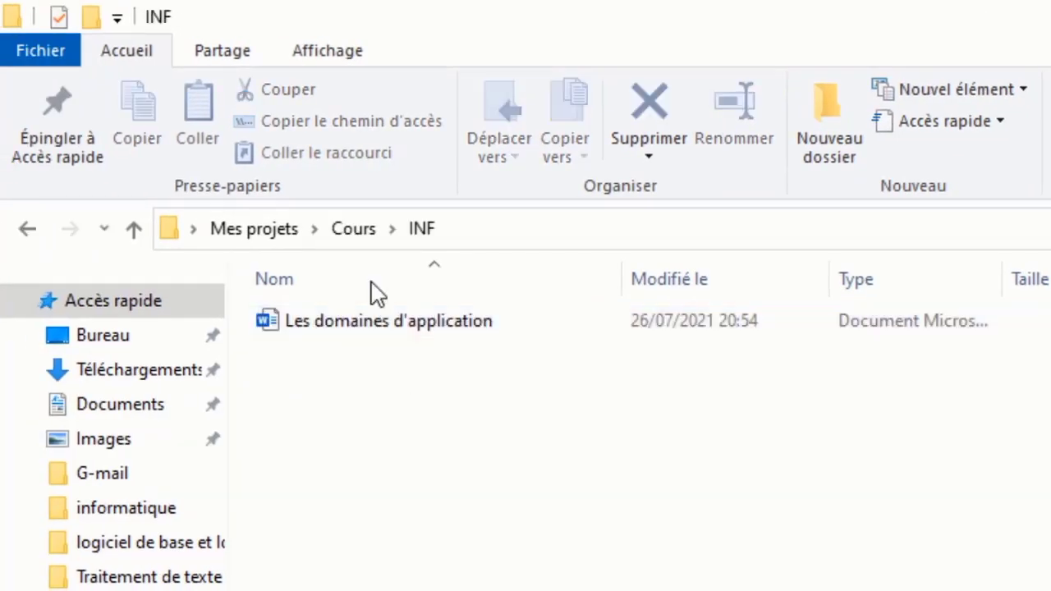
{"action": "left_click", "coordinate": [330, 325]}
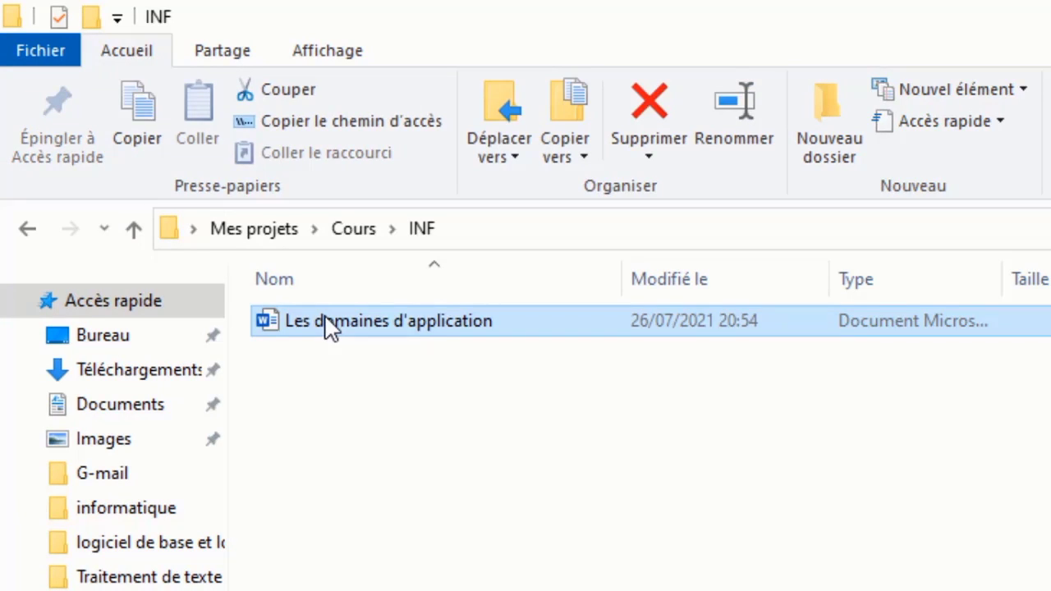
{"action": "double_click", "coordinate": [330, 325]}
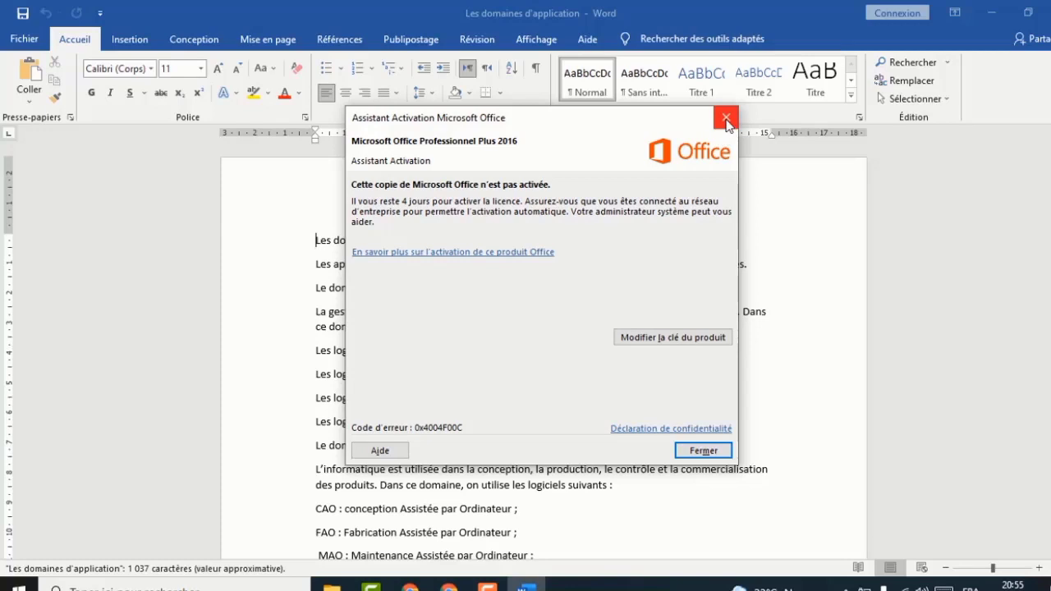
{"action": "left_click", "coordinate": [727, 122]}
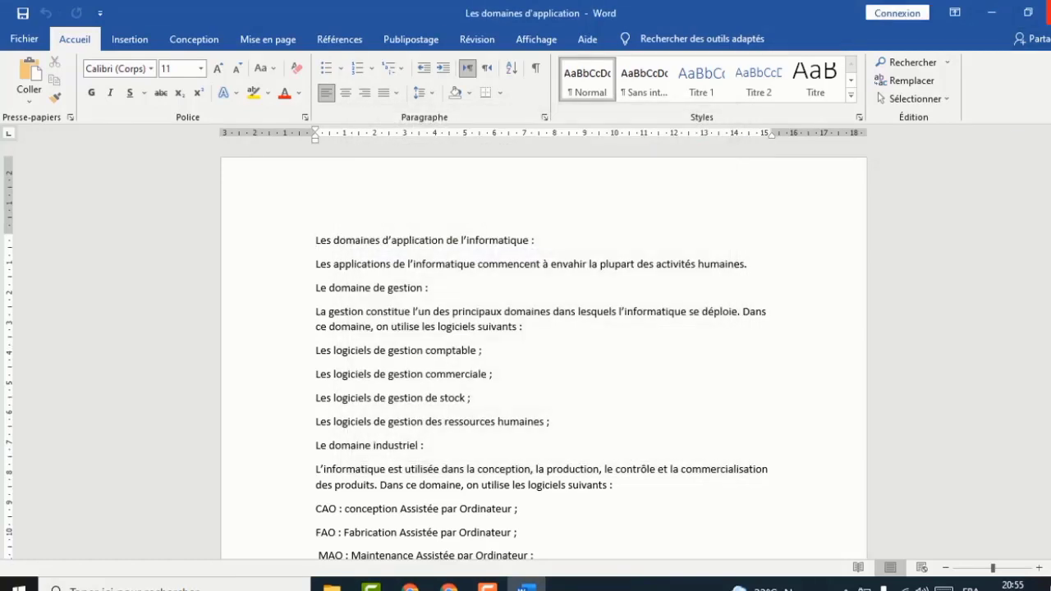
{"action": "left_click", "coordinate": [1049, 13]}
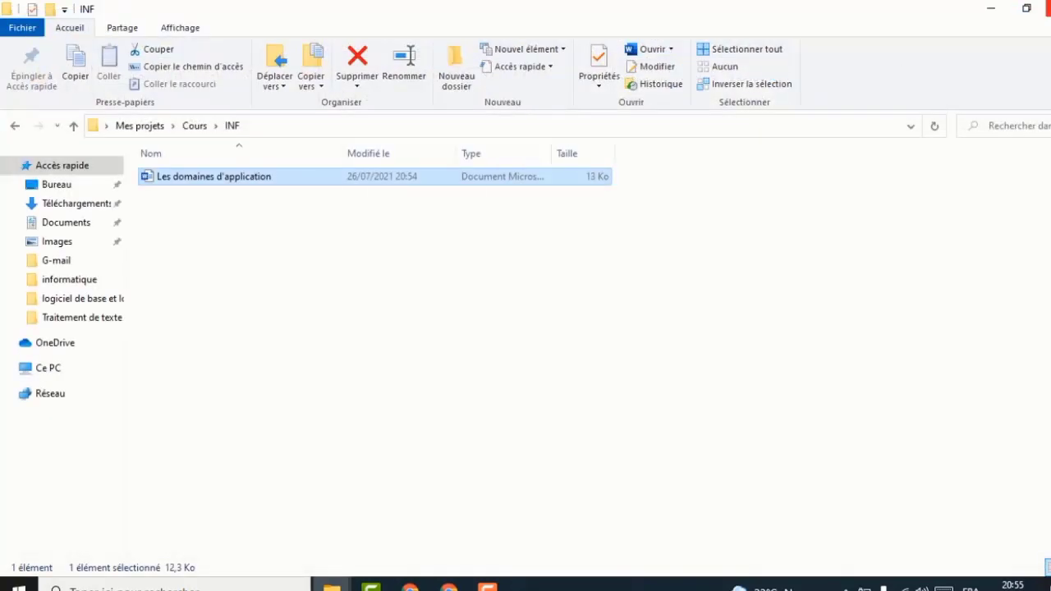
{"action": "left_click", "coordinate": [1048, 8]}
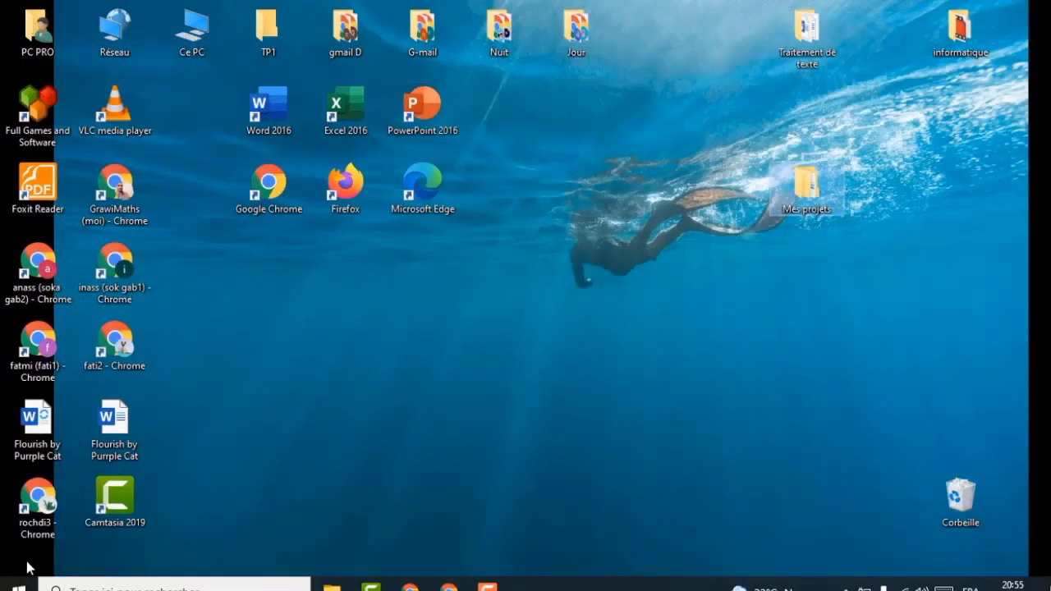
Search Windows for Word 2016, start it, and reopen "Les domaines d'application" from the recent documents.
{"action": "key", "text": "super"}
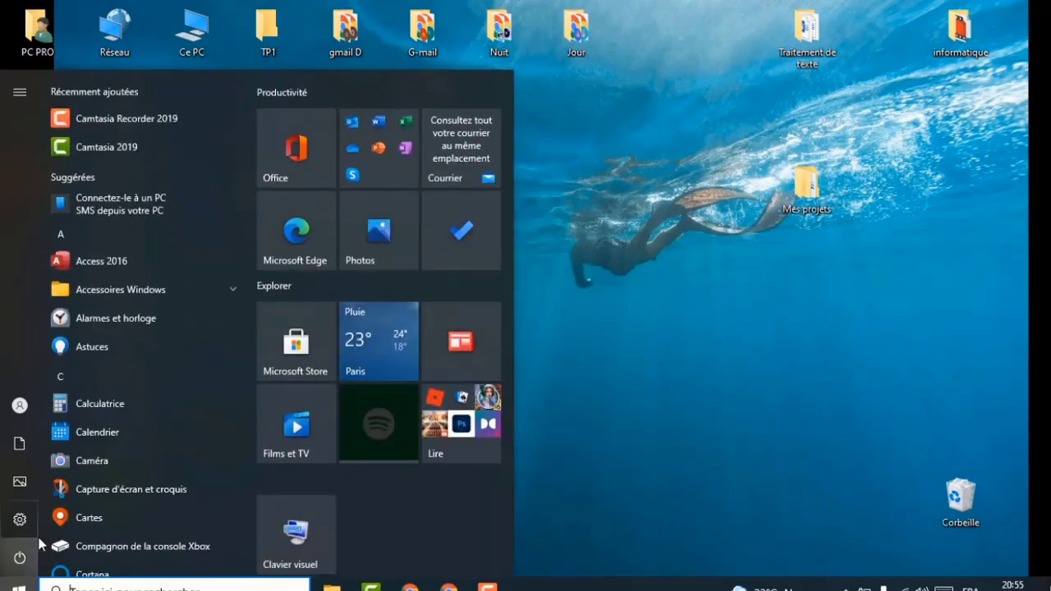
{"action": "type", "text": "w"}
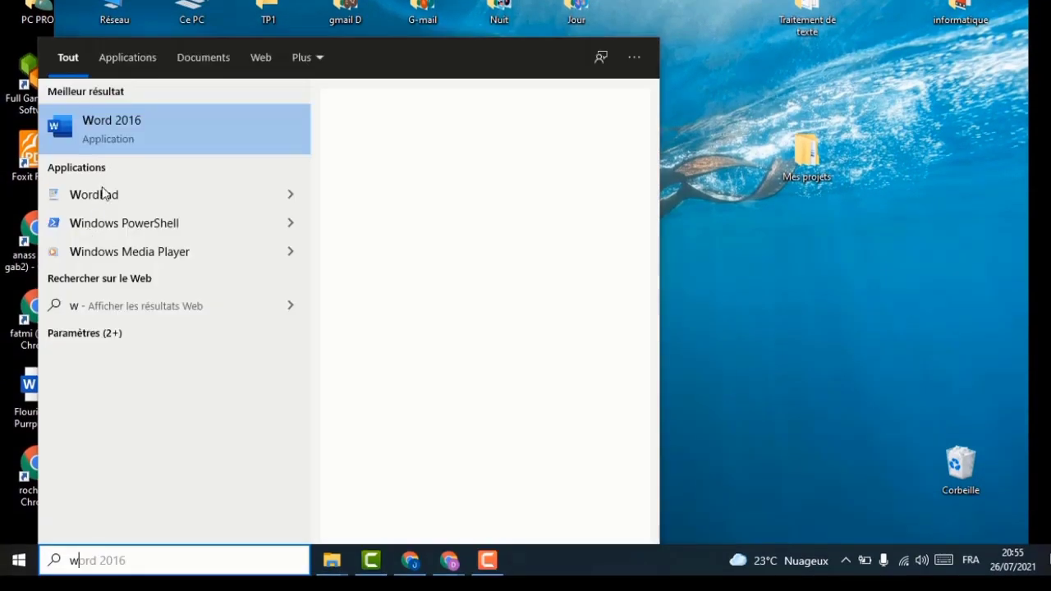
{"action": "left_click", "coordinate": [124, 123]}
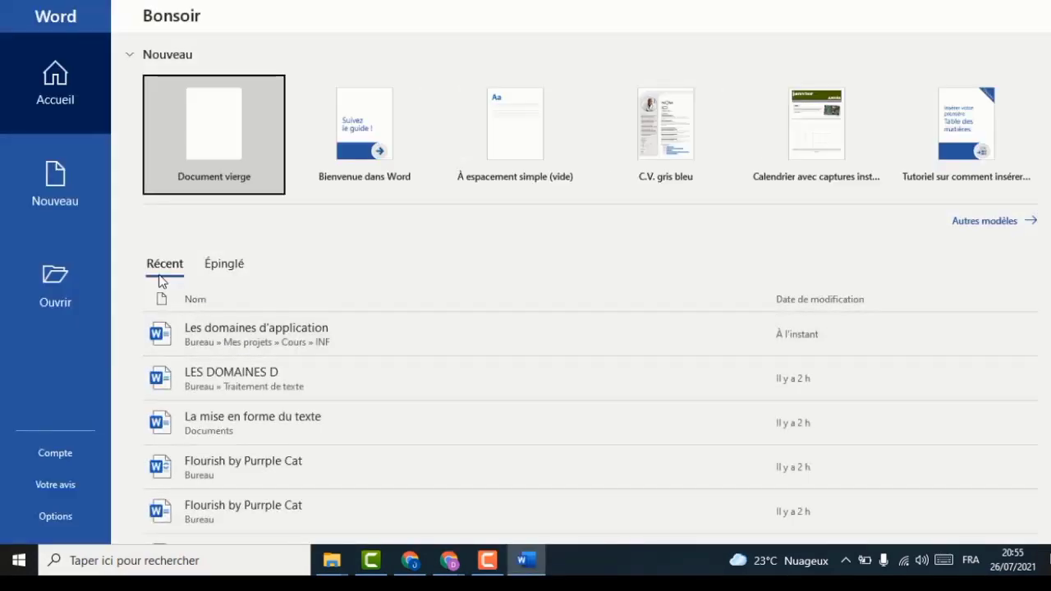
{"action": "left_click", "coordinate": [273, 345]}
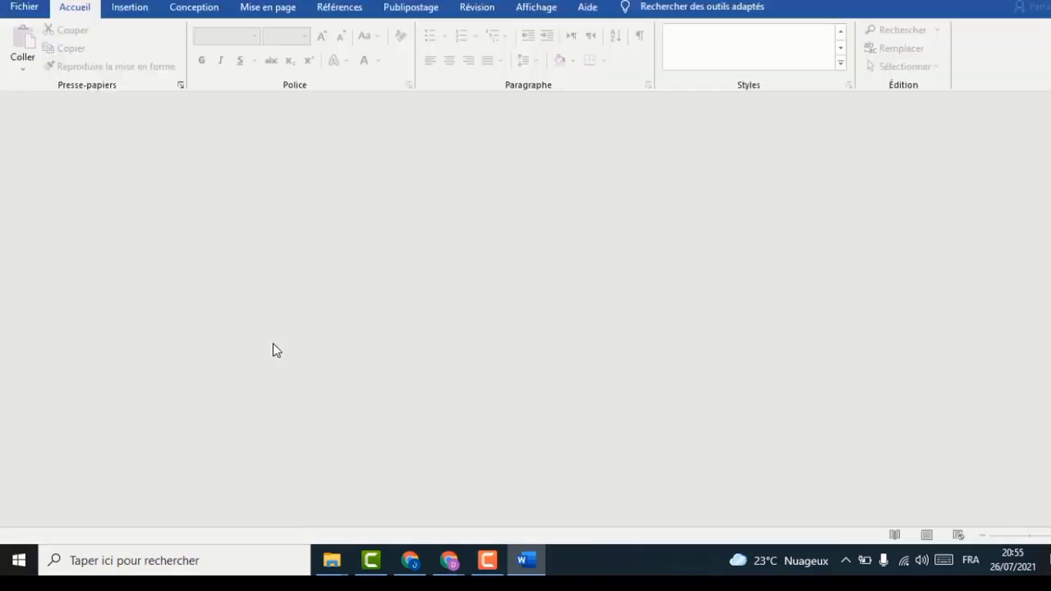